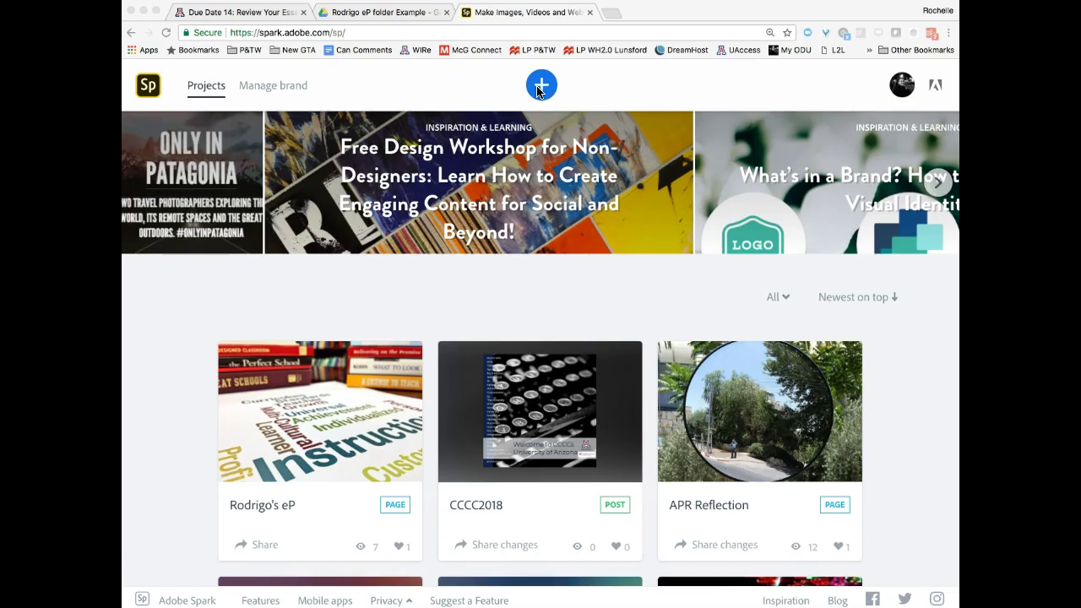
From the Projects page's Create new choices, start a new blank Page project.
{"action": "left_click", "coordinate": [540, 86]}
{"action": "left_click", "coordinate": [542, 86]}
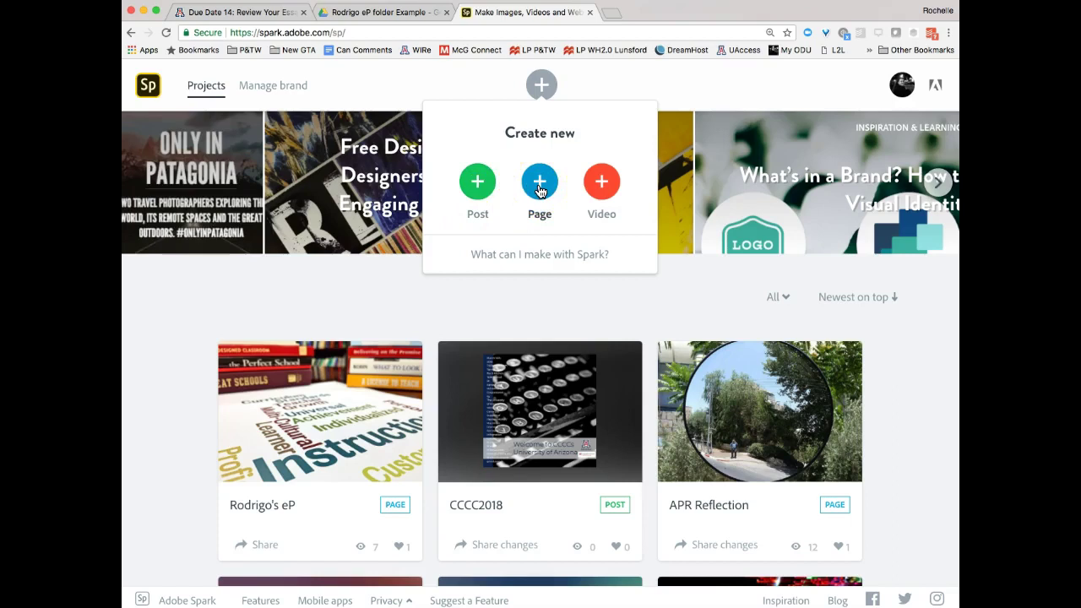
{"action": "left_click", "coordinate": [541, 191]}
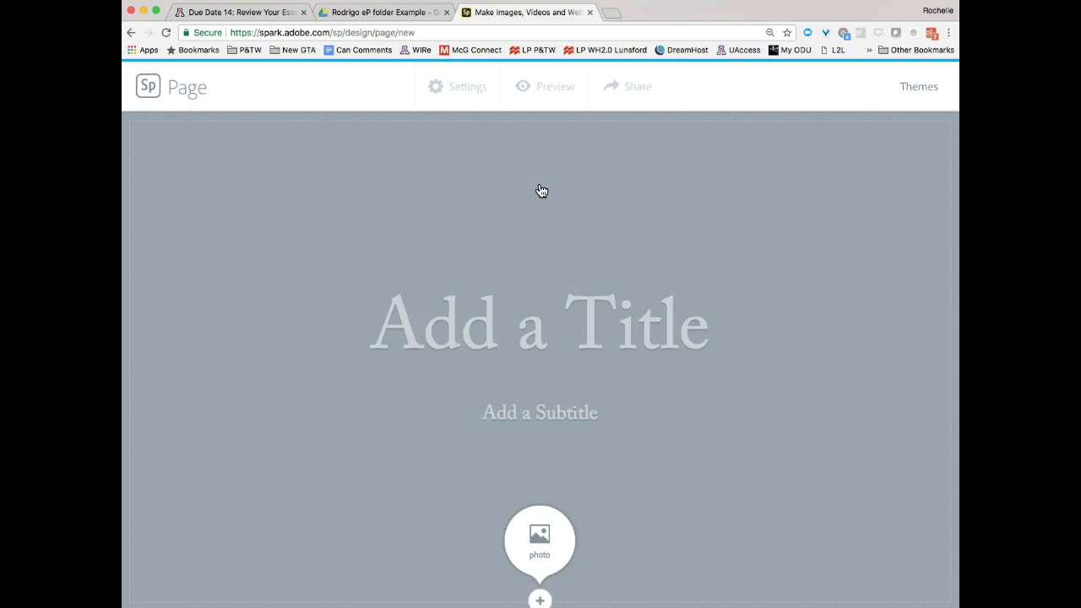
Preview the Trek and Bruce themes, then apply Luca and close the theme list.
{"action": "left_click", "coordinate": [920, 88]}
{"action": "scroll", "coordinate": [861, 442], "scroll_direction": "down", "scroll_amount": 5}
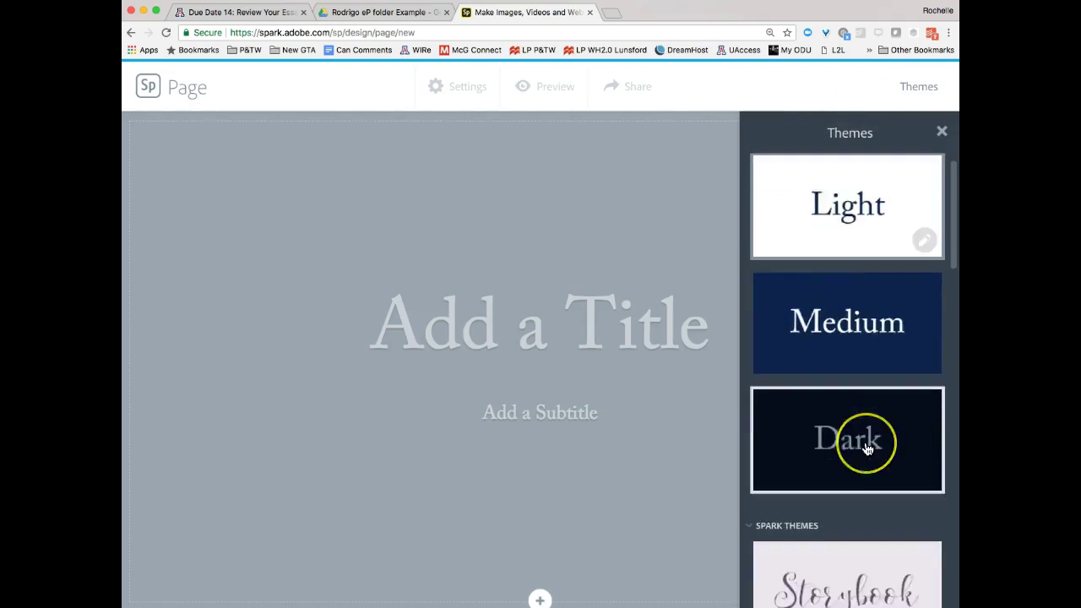
{"action": "scroll", "coordinate": [864, 447], "scroll_direction": "down", "scroll_amount": 3}
{"action": "scroll", "coordinate": [870, 447], "scroll_direction": "up", "scroll_amount": 4}
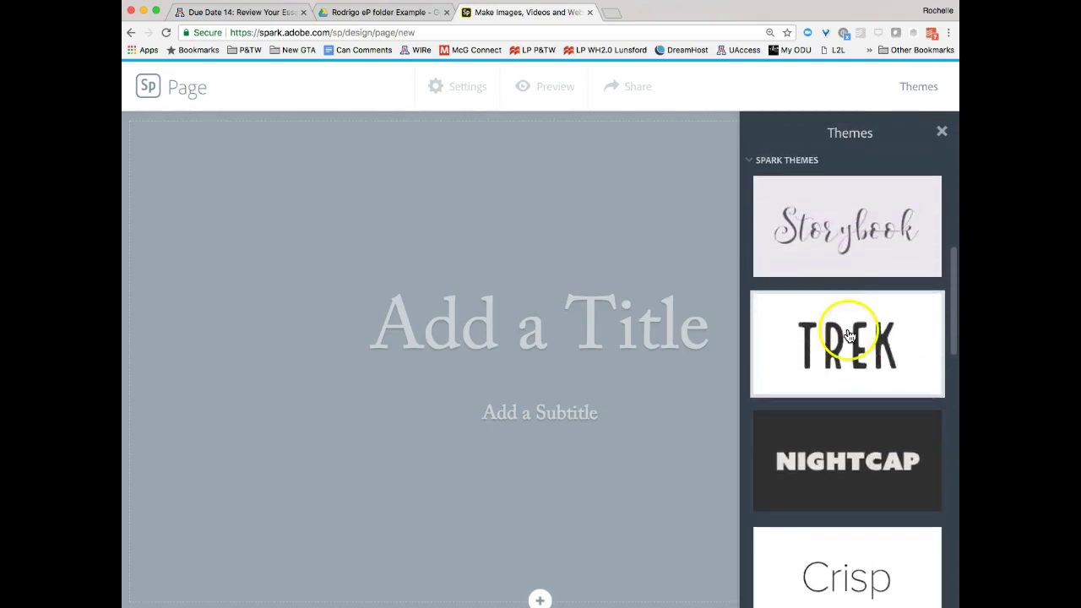
{"action": "left_click", "coordinate": [860, 356]}
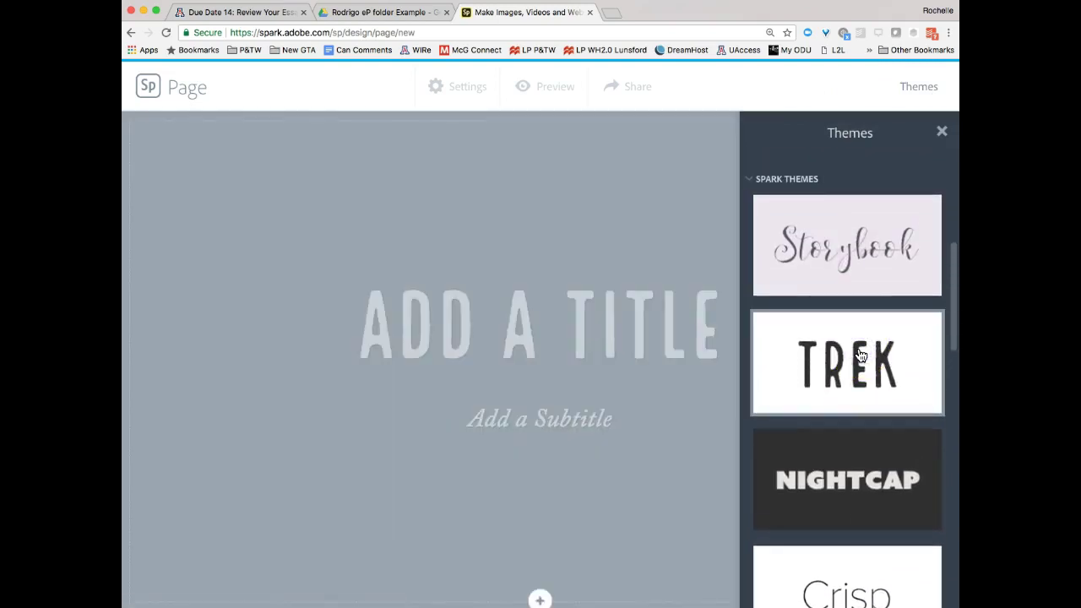
{"action": "scroll", "coordinate": [861, 356], "scroll_direction": "down", "scroll_amount": 1}
{"action": "scroll", "coordinate": [861, 356], "scroll_direction": "down", "scroll_amount": 10}
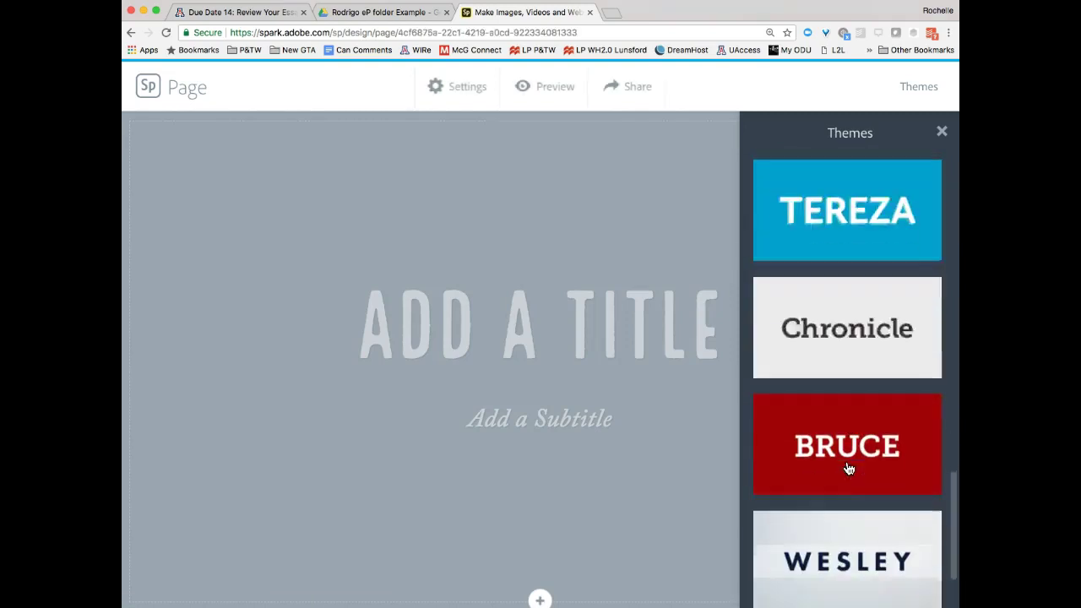
{"action": "left_click", "coordinate": [841, 447]}
{"action": "left_click", "coordinate": [844, 391]}
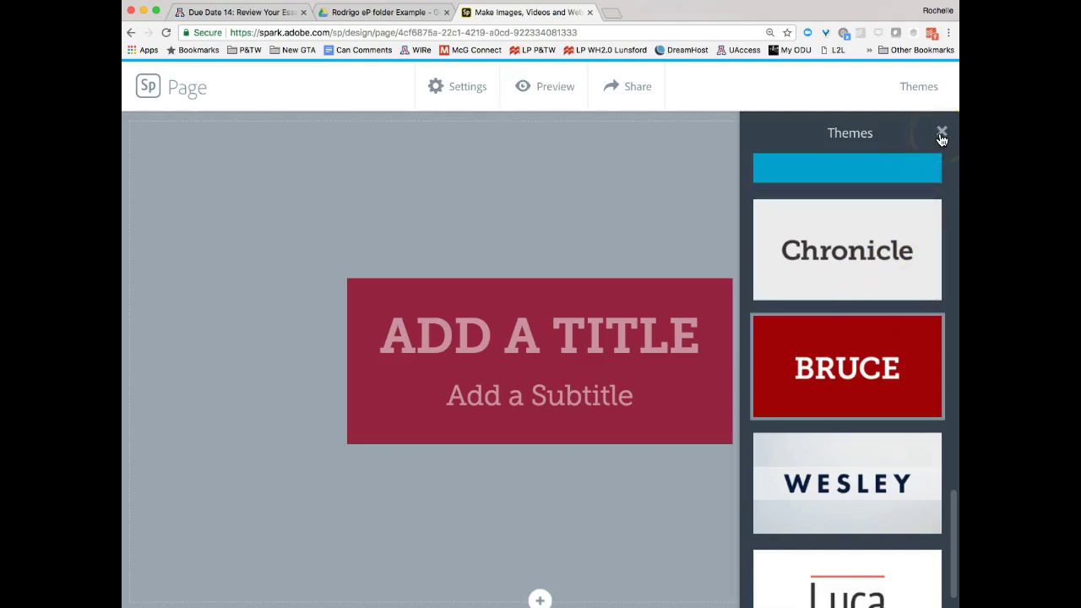
{"action": "scroll", "coordinate": [863, 437], "scroll_direction": "down", "scroll_amount": 1}
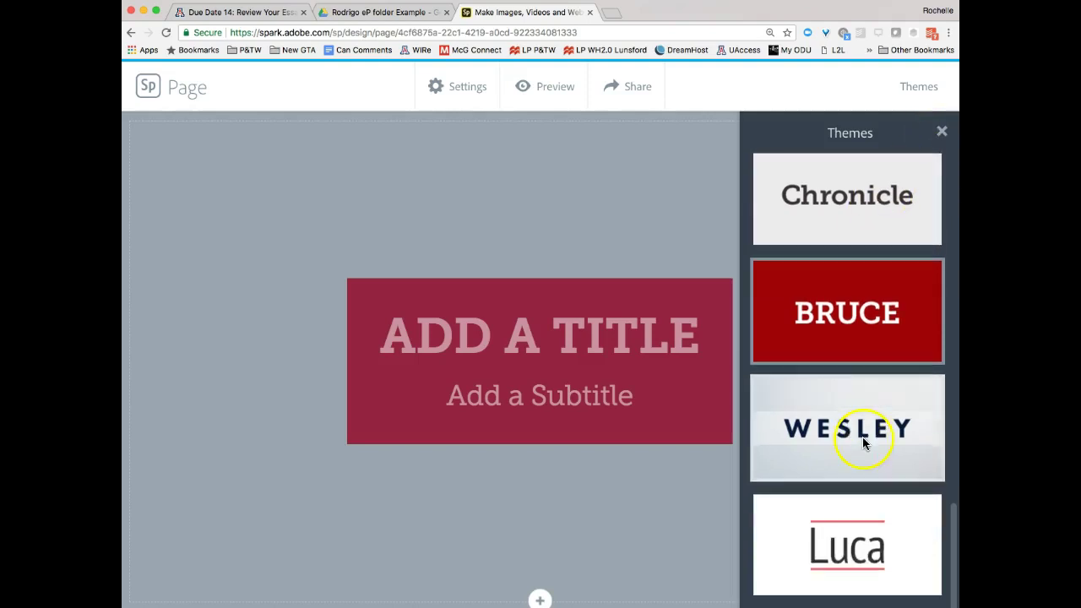
{"action": "left_click", "coordinate": [845, 553]}
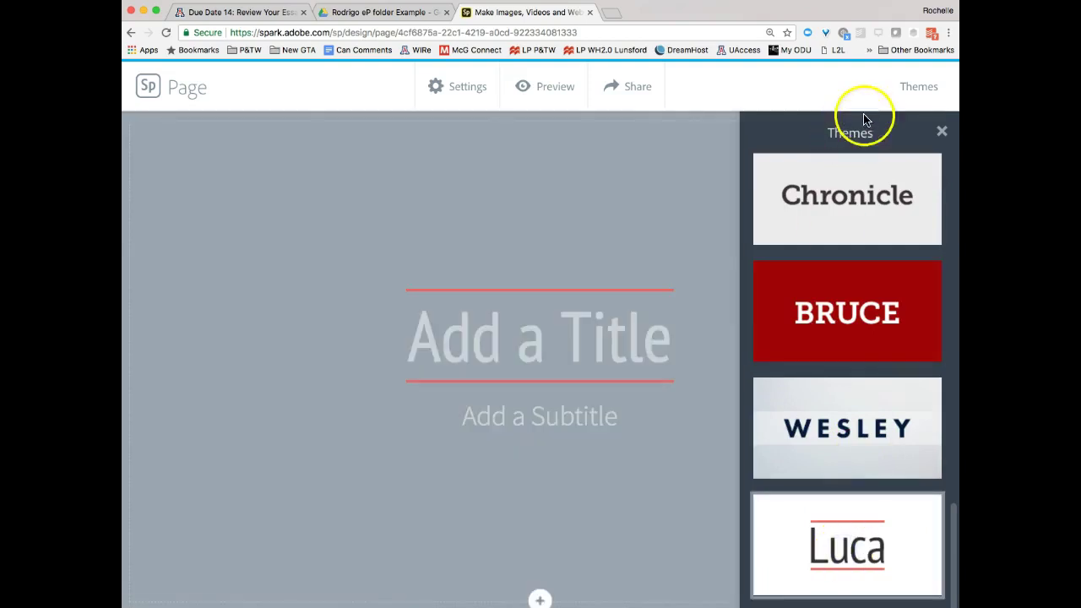
{"action": "left_click", "coordinate": [942, 132]}
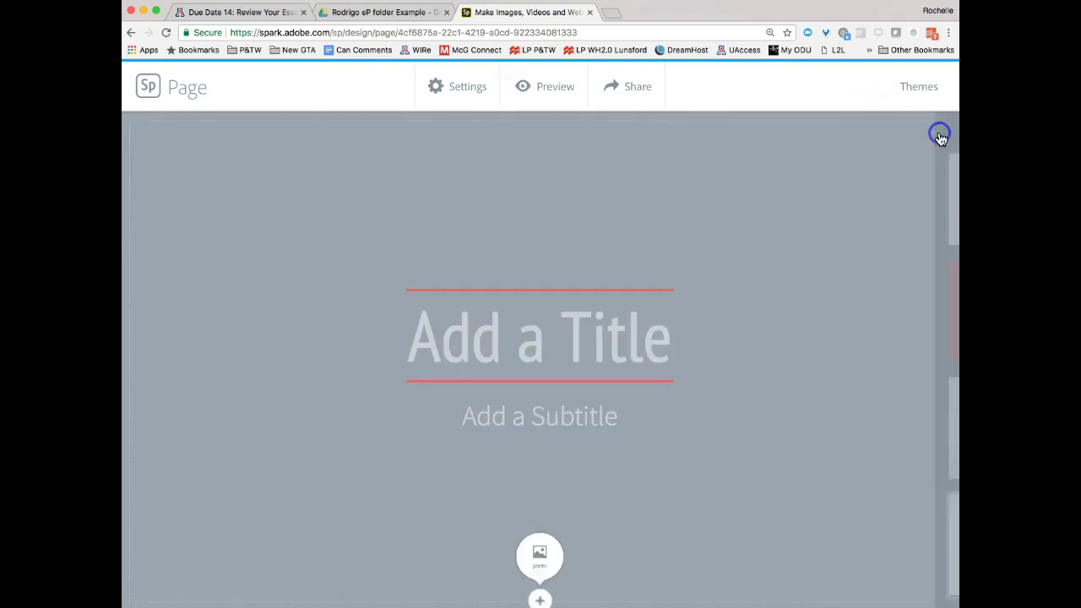
Title the page with the owner's name plus 'ePortfolio' and subtitle 'ENGL 102 Spring 2018'.
{"action": "left_click", "coordinate": [538, 347]}
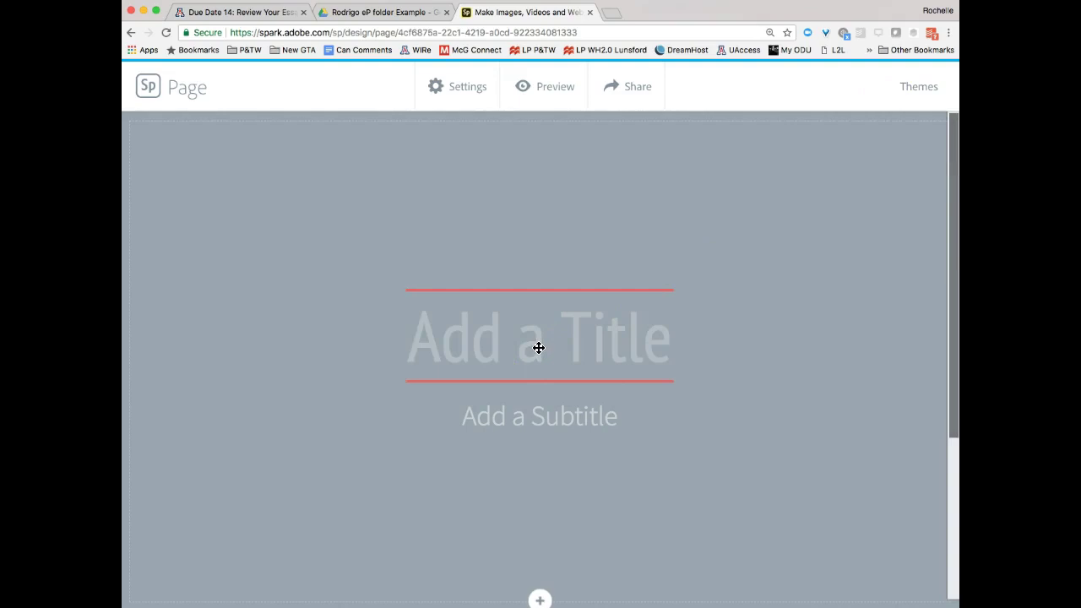
{"action": "type", "text": "Shelley"}
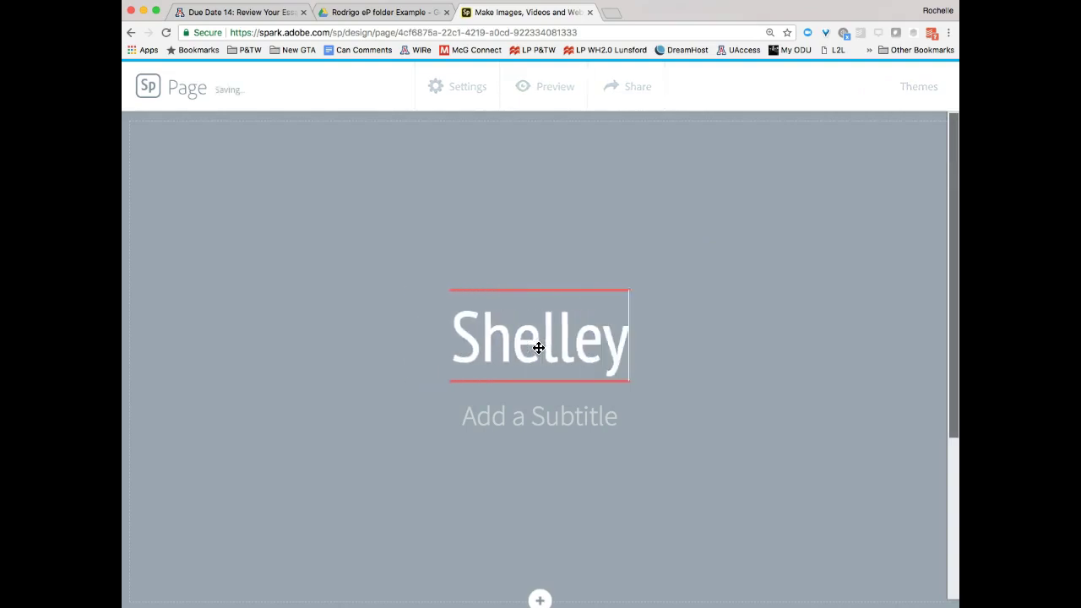
{"action": "type", "text": "'s e"}
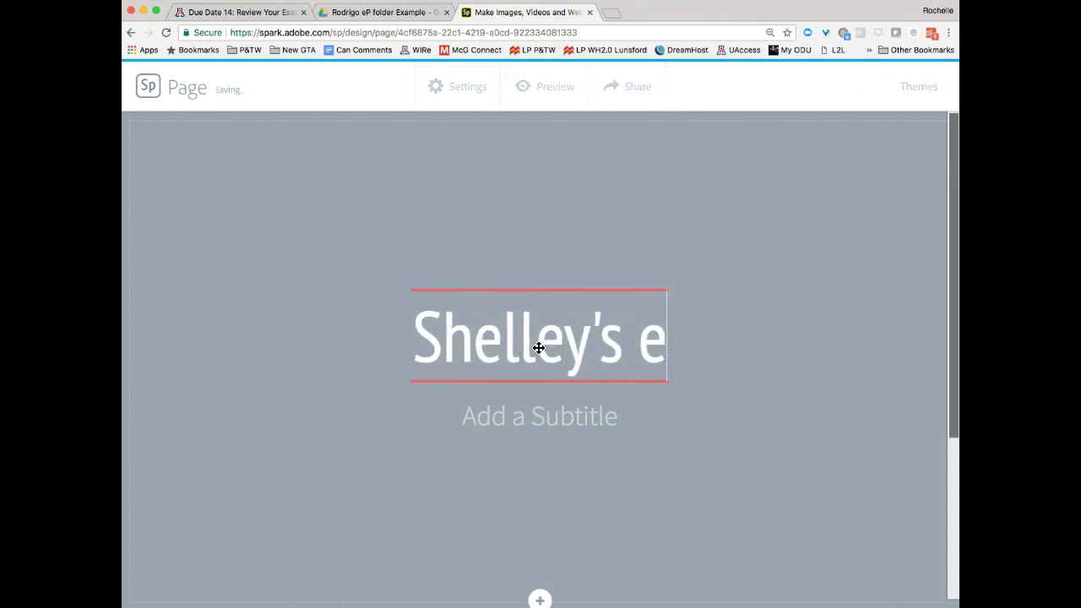
{"action": "type", "text": "Portfolio"}
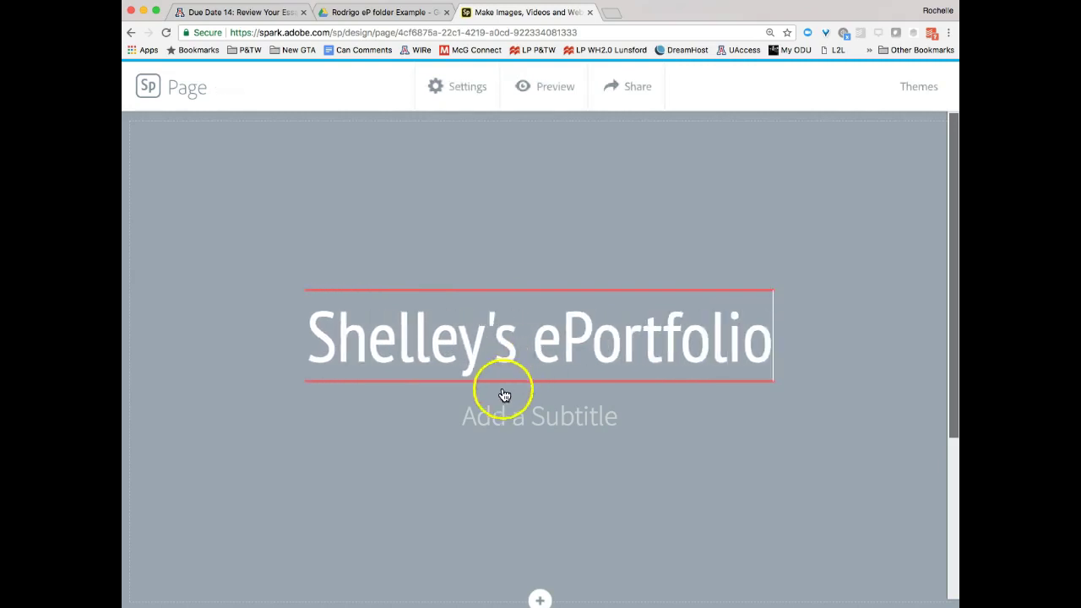
{"action": "left_click", "coordinate": [520, 425]}
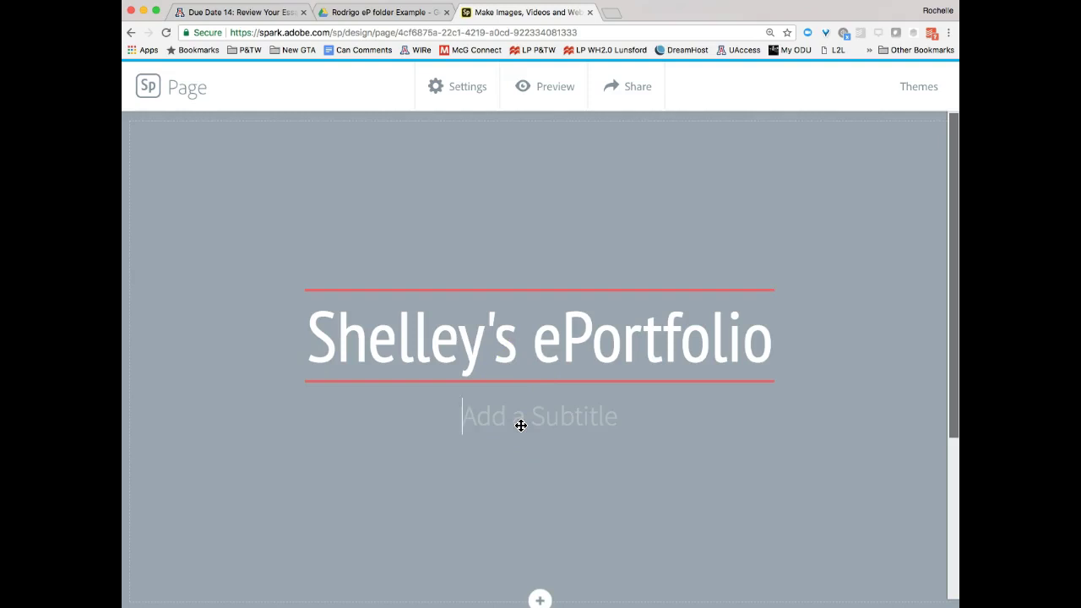
{"action": "type", "text": "ENGL 102"}
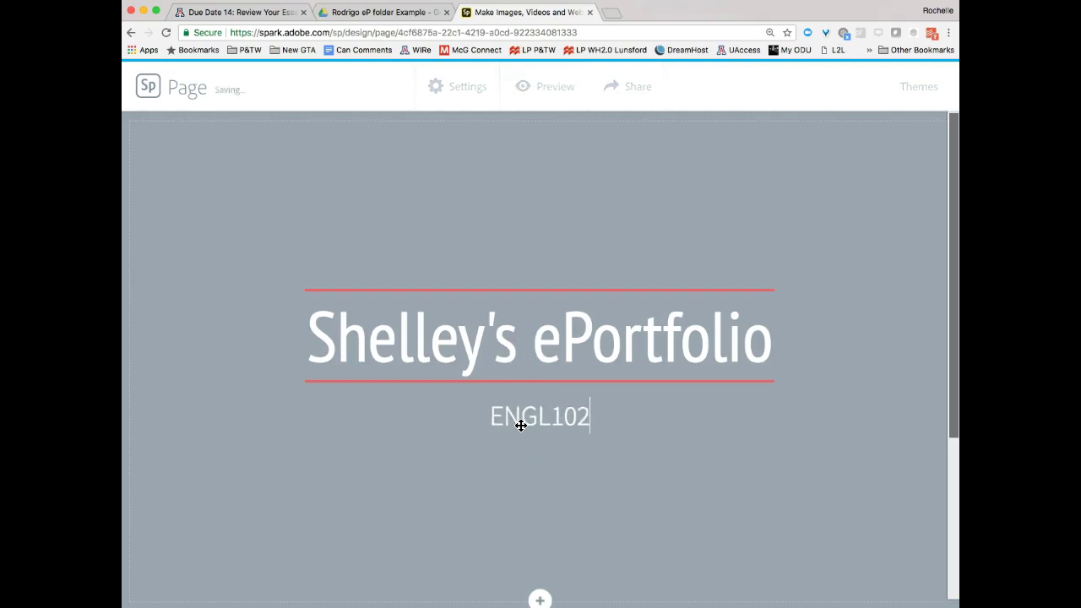
{"action": "type", "text": " Spring 2018"}
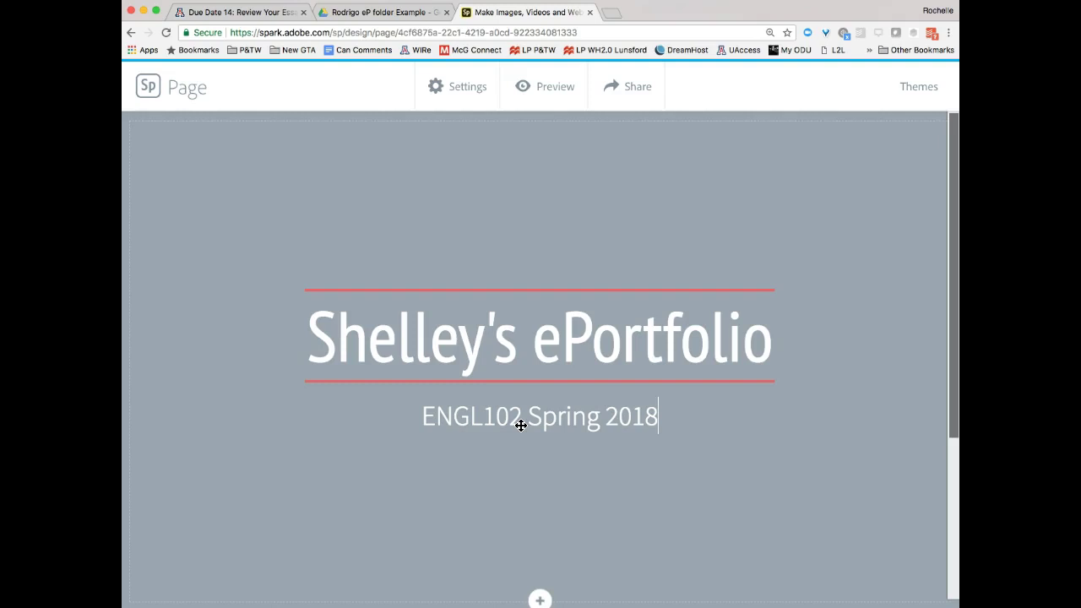
{"action": "left_click", "coordinate": [497, 484]}
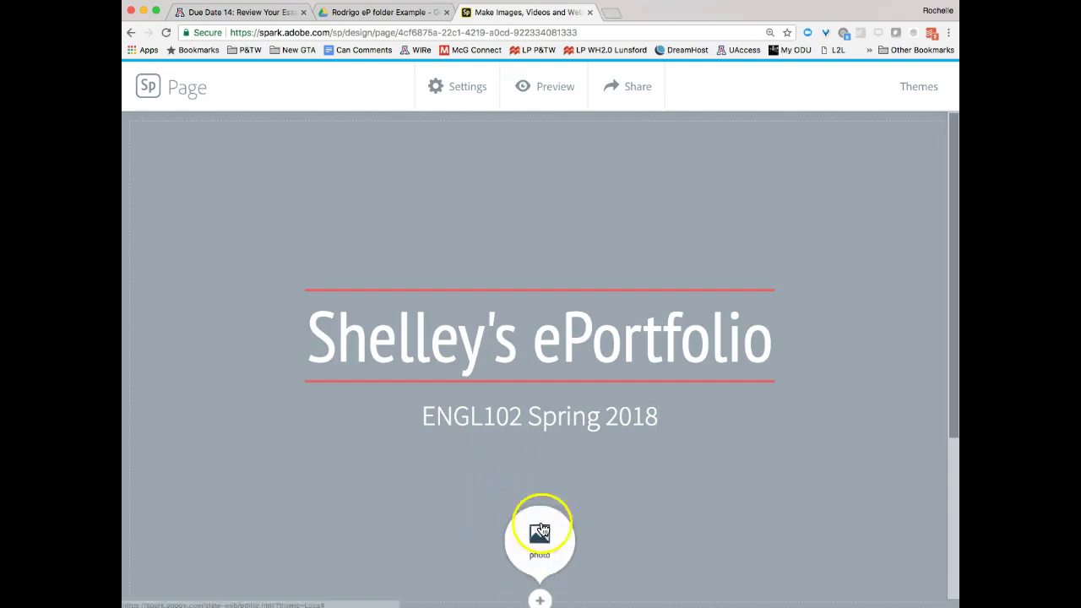
Select the owner's name in the title, then clear the selection.
{"action": "left_click", "coordinate": [532, 342]}
{"action": "left_click", "coordinate": [464, 334]}
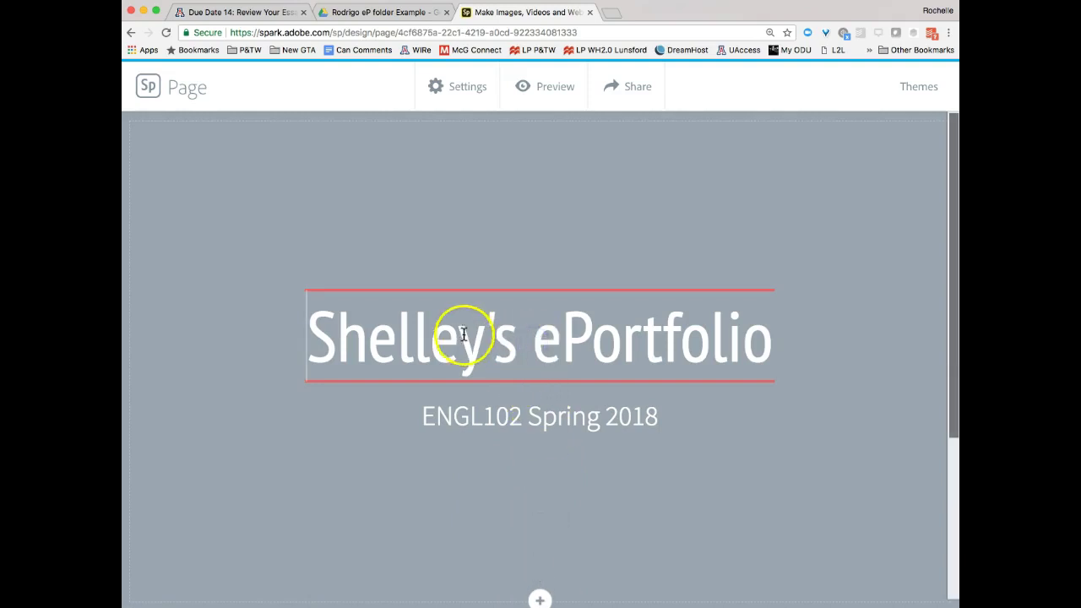
{"action": "double_click", "coordinate": [462, 336]}
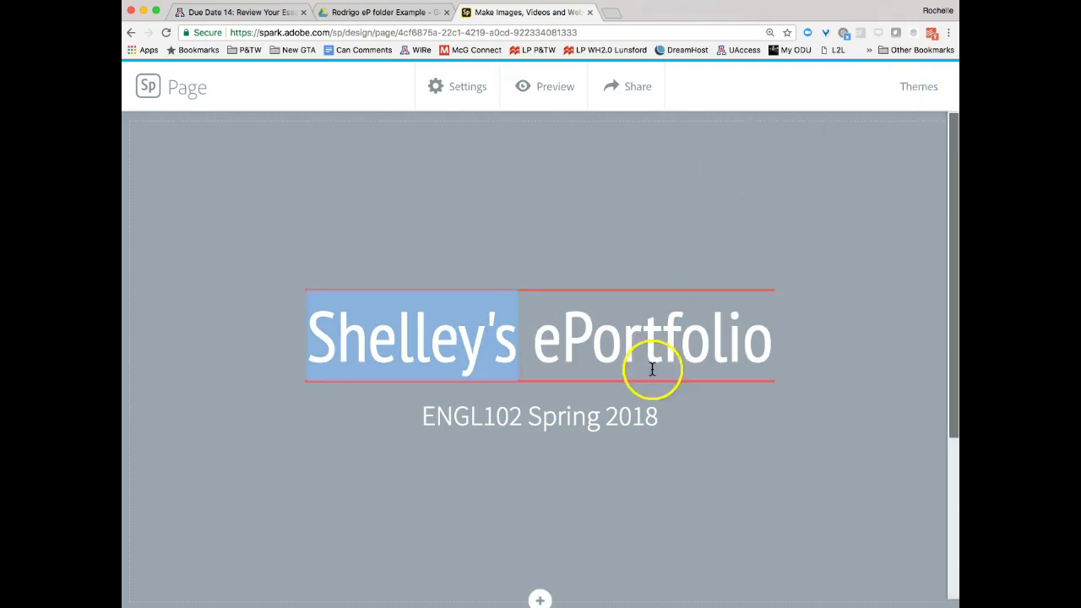
{"action": "left_click", "coordinate": [554, 342]}
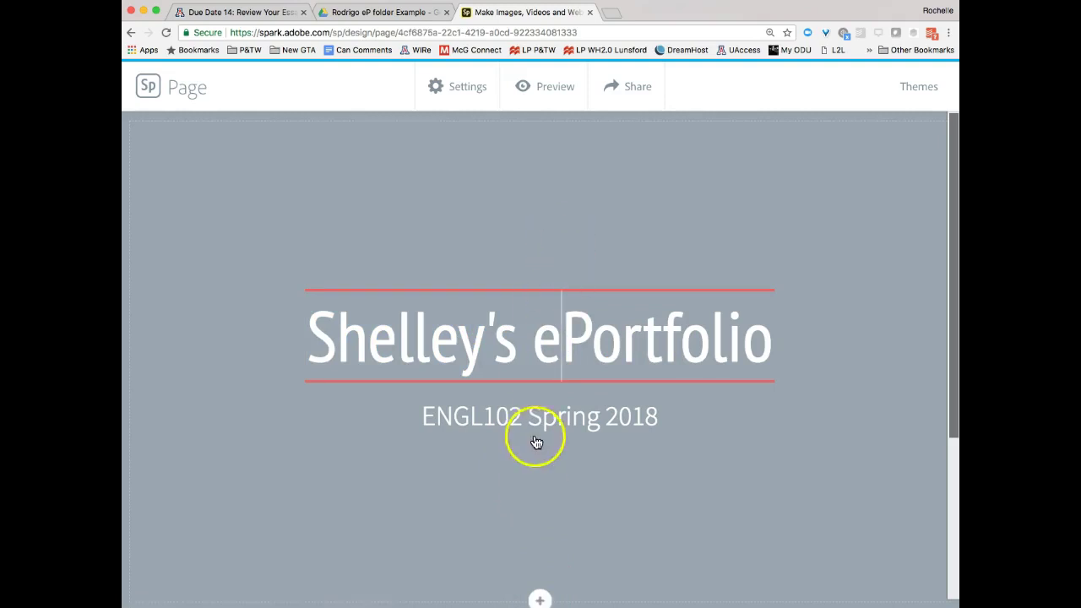
{"action": "left_click", "coordinate": [542, 599]}
Search the free photos for 'books'.
{"action": "left_click", "coordinate": [540, 557]}
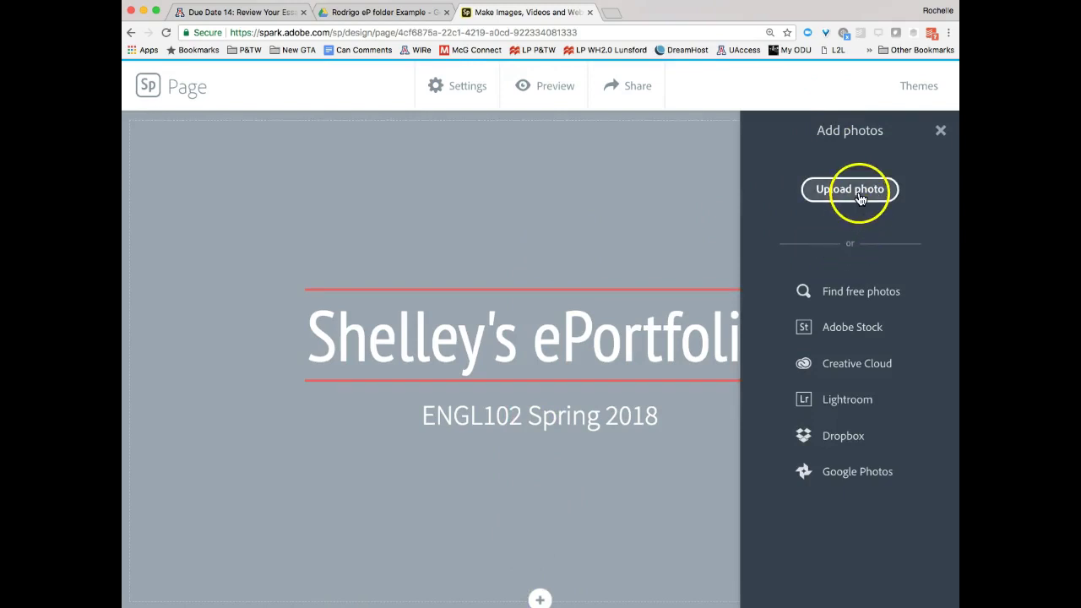
{"action": "left_click", "coordinate": [858, 297]}
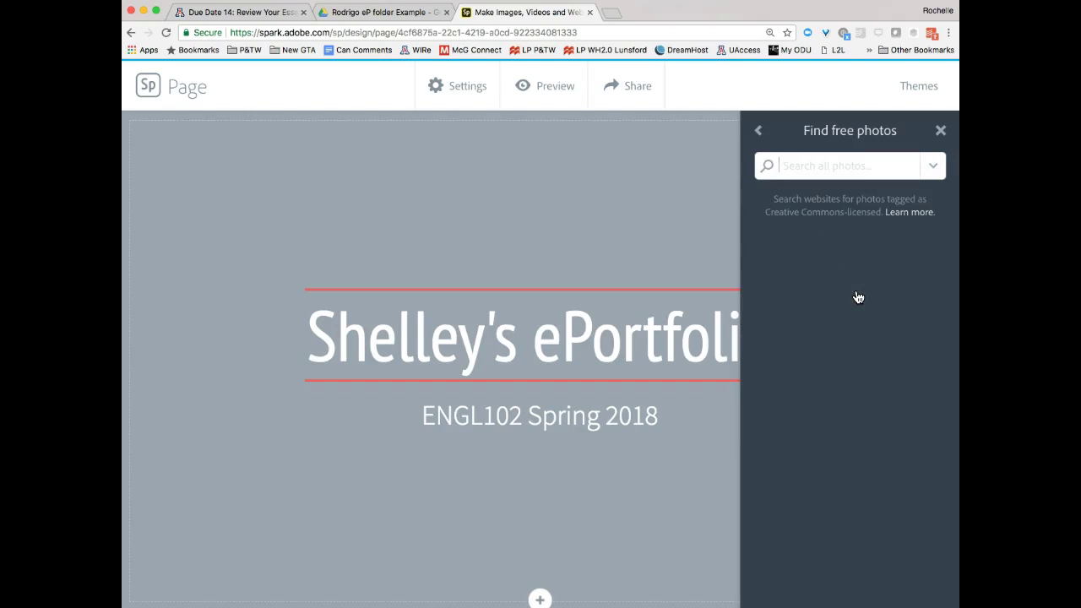
{"action": "type", "text": "books"}
{"action": "key", "text": "Return"}
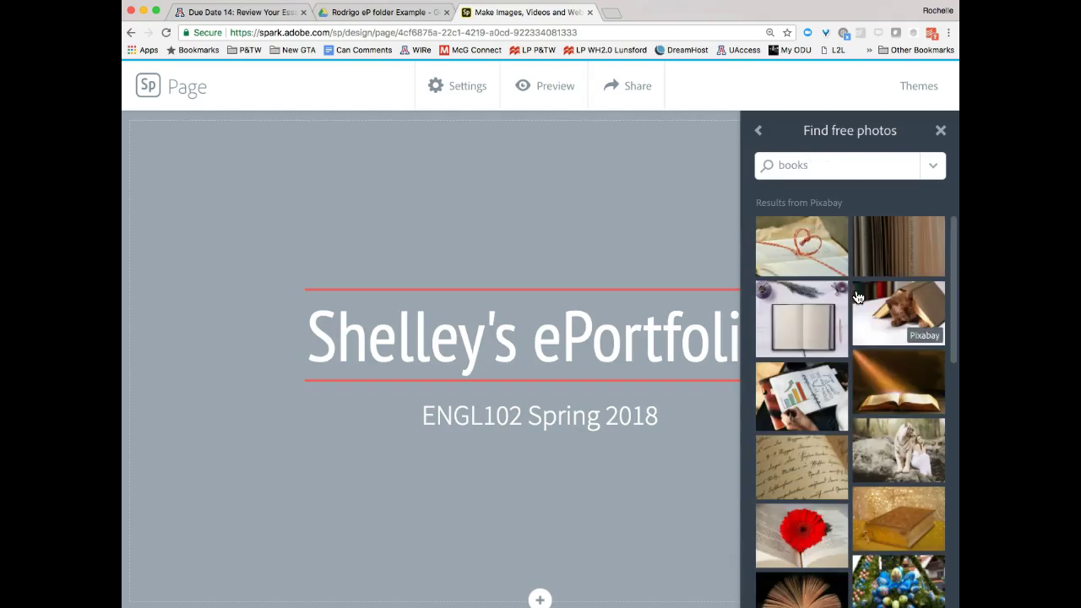
Set the open book with red heart-shaped cord photo as the cover background.
{"action": "left_click", "coordinate": [845, 254]}
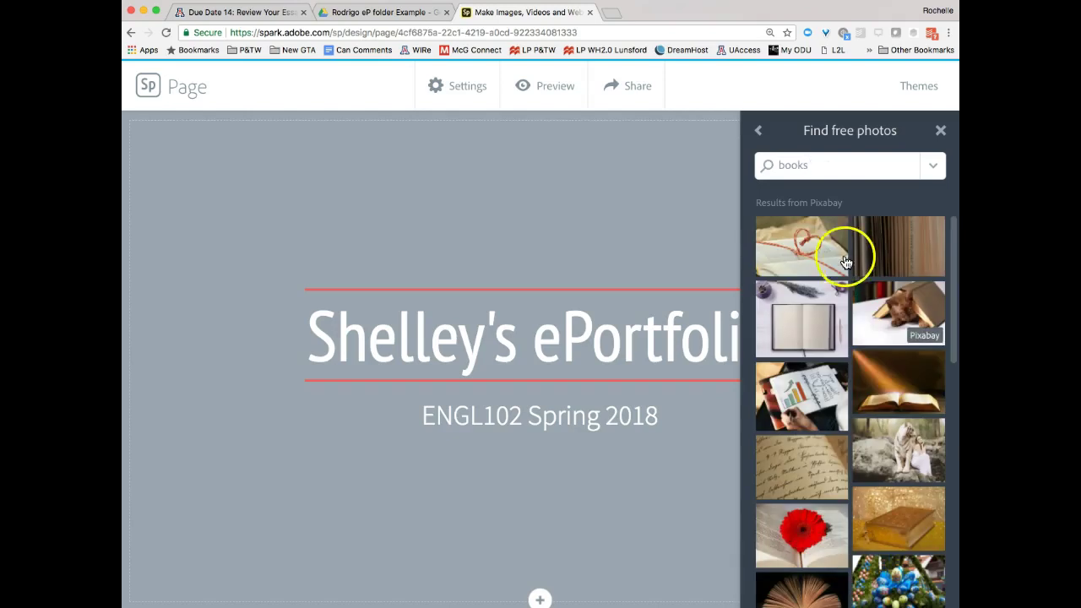
{"action": "left_click", "coordinate": [805, 237]}
{"action": "left_click", "coordinate": [664, 524]}
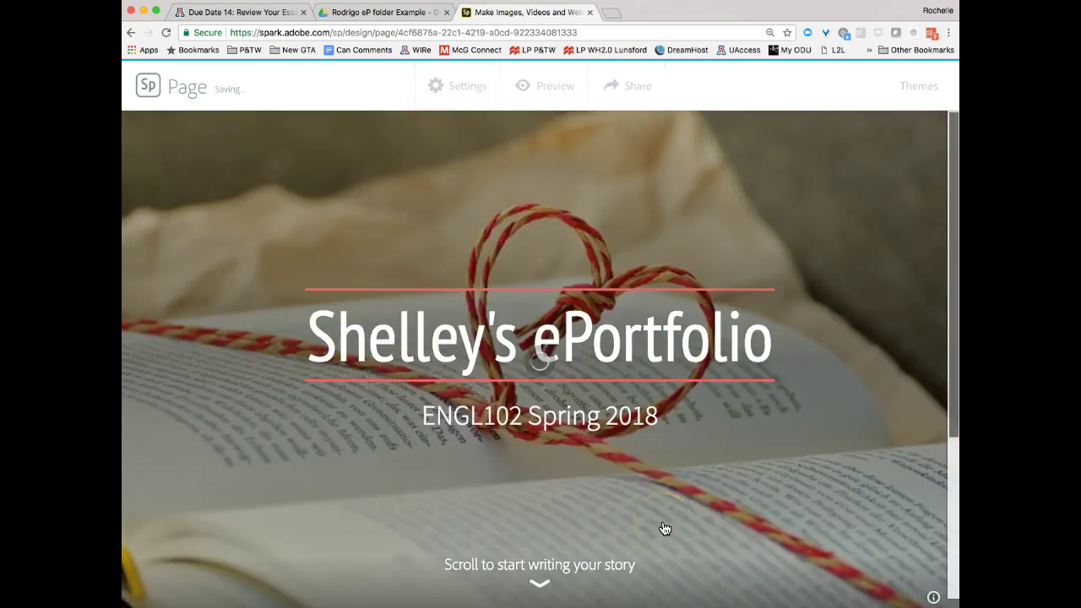
{"action": "left_click", "coordinate": [629, 576]}
{"action": "left_click", "coordinate": [517, 573]}
{"action": "left_click", "coordinate": [568, 545]}
{"action": "left_click", "coordinate": [541, 580]}
Dismiss the cover photo options and insert an empty Text block below the cover.
{"action": "left_click", "coordinate": [473, 526]}
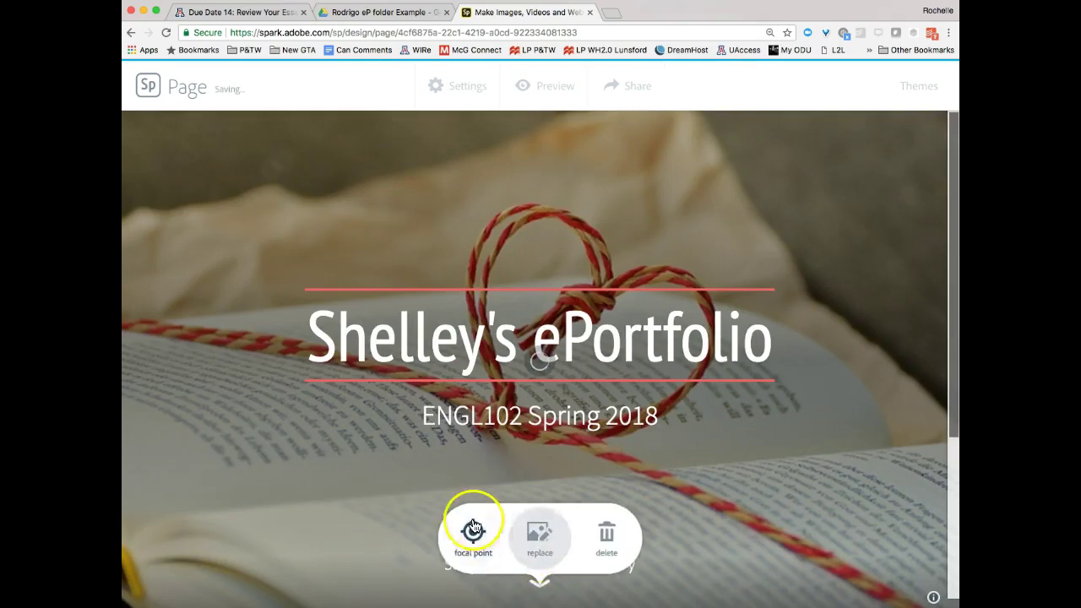
{"action": "left_click", "coordinate": [676, 483]}
{"action": "scroll", "coordinate": [676, 482], "scroll_direction": "down", "scroll_amount": 2}
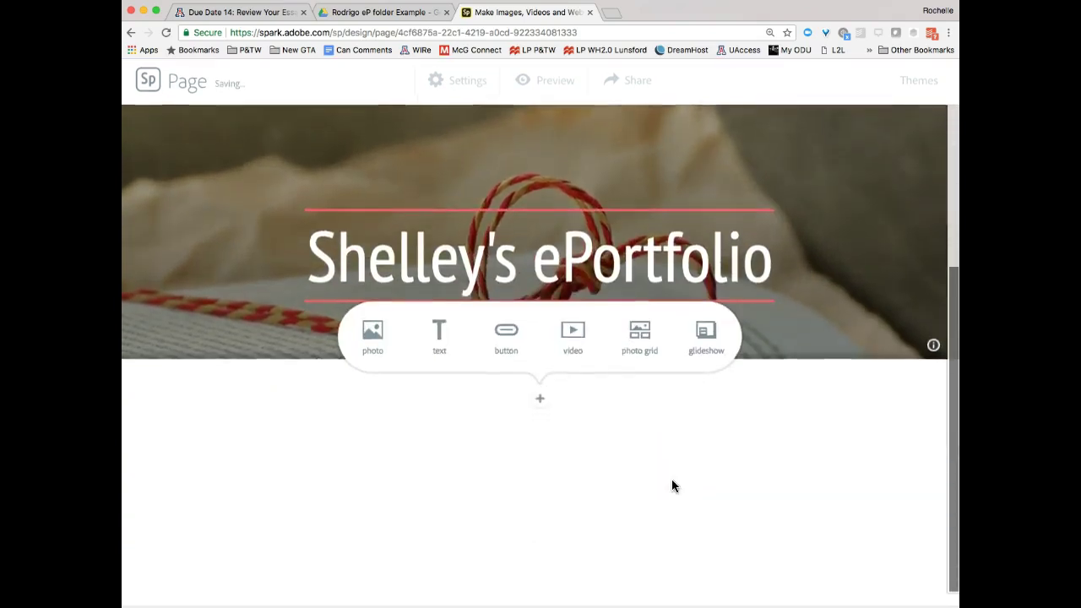
{"action": "left_click", "coordinate": [600, 437]}
{"action": "left_click", "coordinate": [487, 406]}
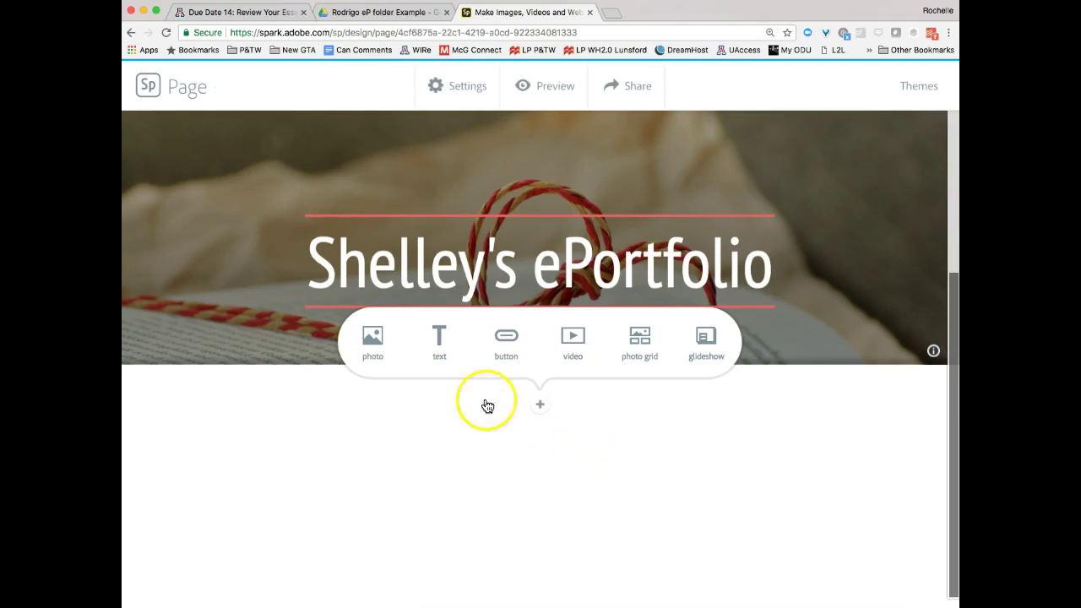
{"action": "left_click", "coordinate": [440, 342]}
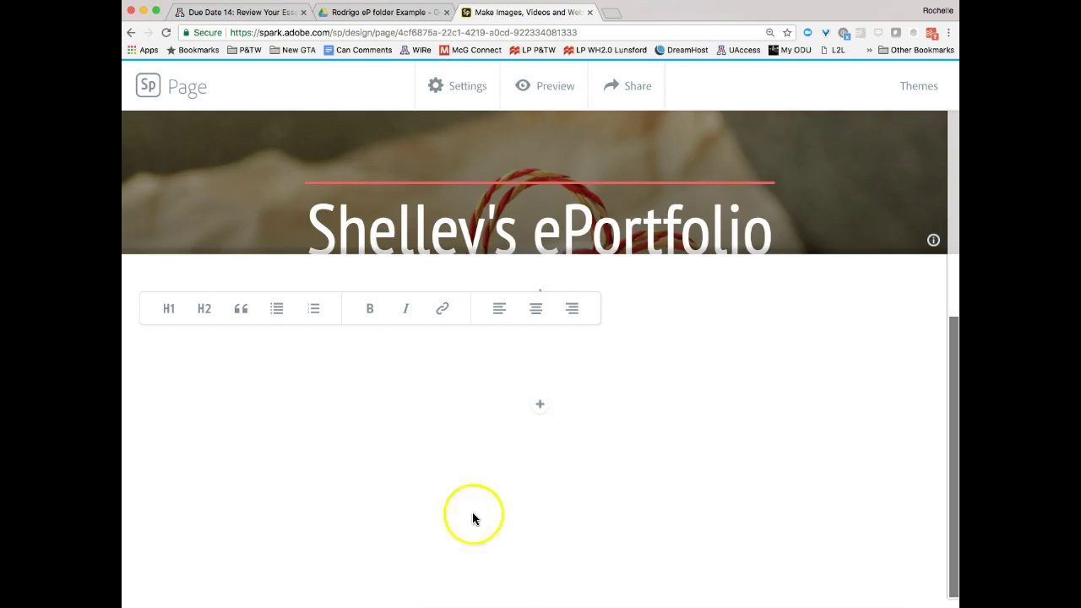
{"action": "scroll", "coordinate": [591, 442], "scroll_direction": "up", "scroll_amount": 5}
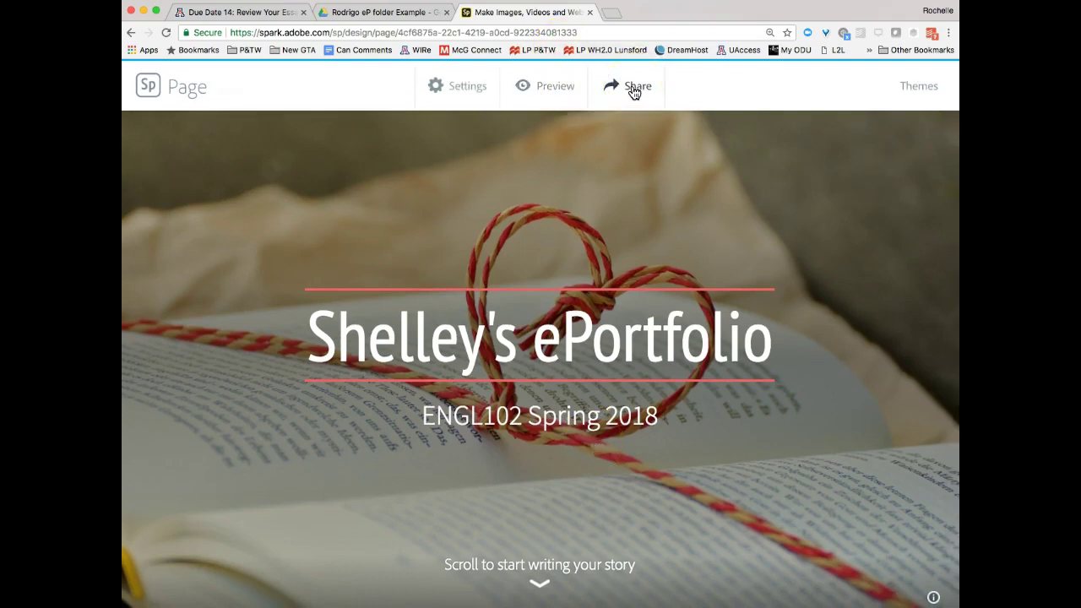
In Share settings, choose category Education, turn Author on and Get noticed off.
{"action": "left_click", "coordinate": [634, 90]}
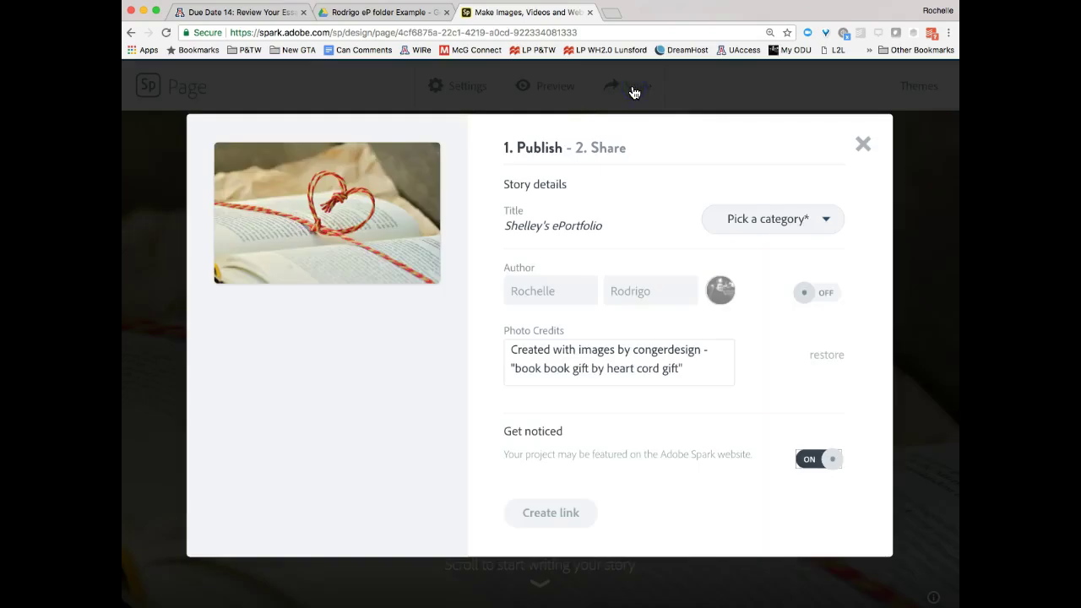
{"action": "left_click", "coordinate": [583, 225]}
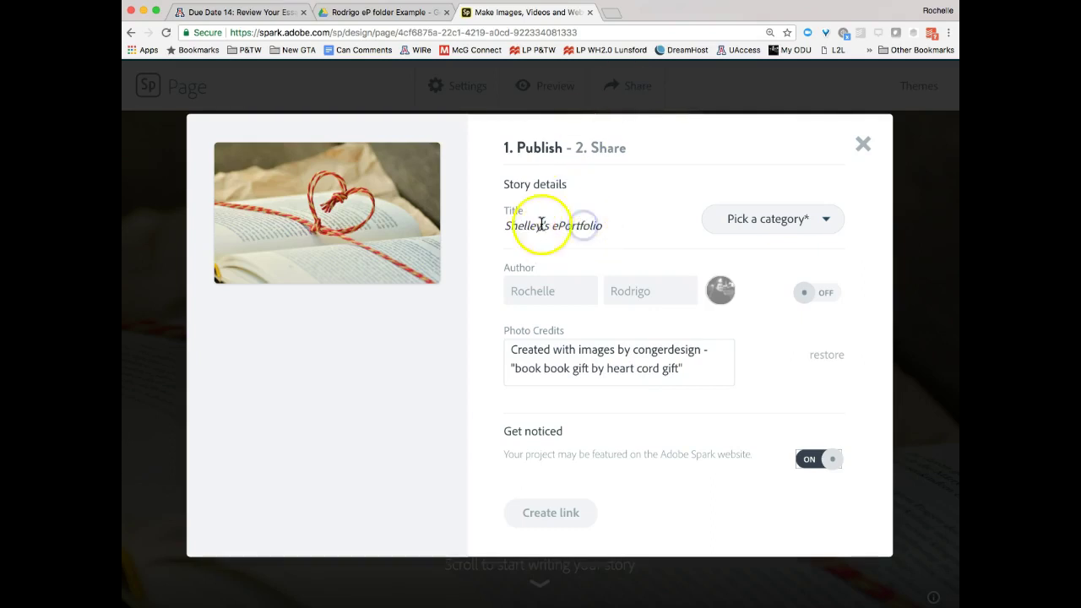
{"action": "left_click", "coordinate": [769, 220]}
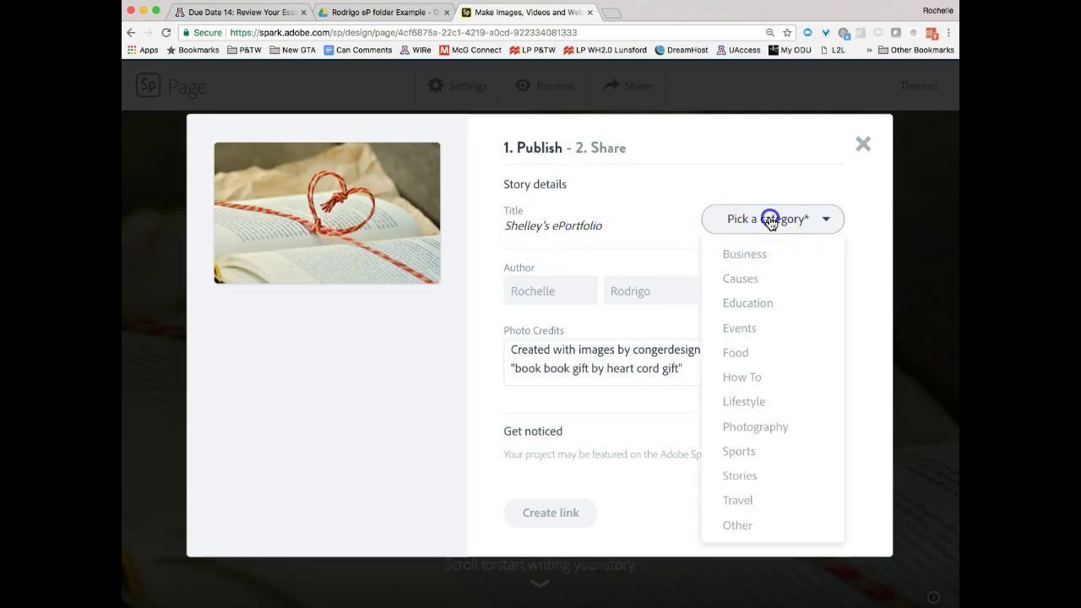
{"action": "left_click", "coordinate": [748, 303]}
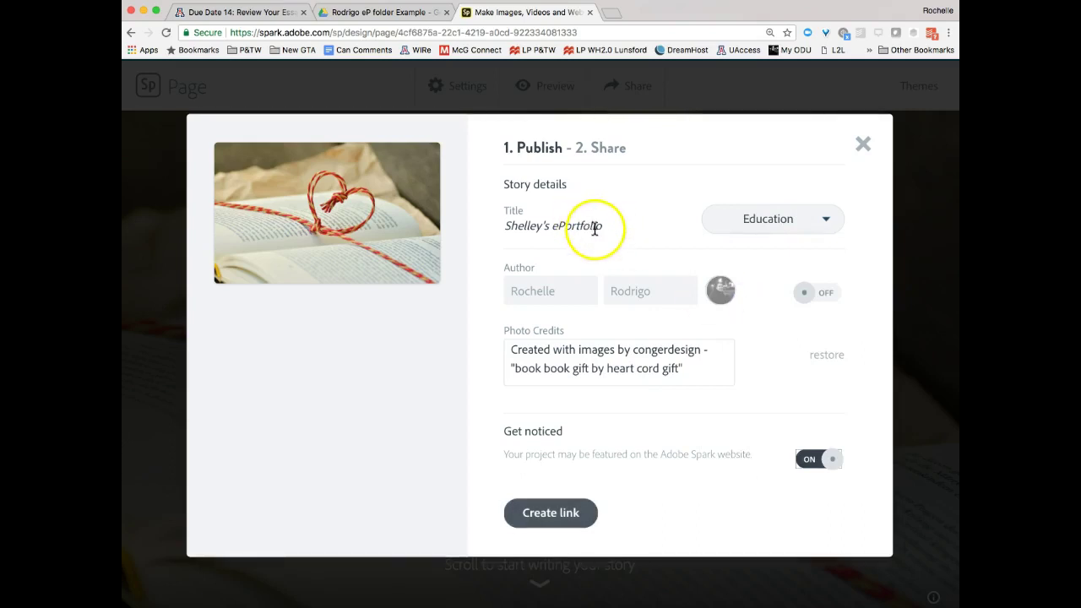
{"action": "left_click", "coordinate": [822, 293]}
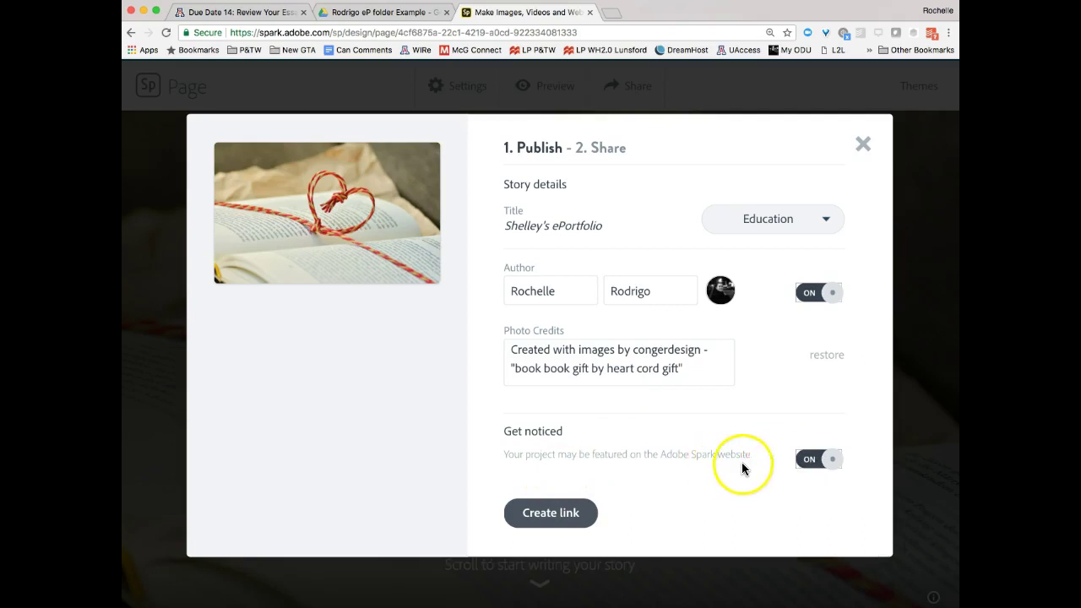
{"action": "left_click", "coordinate": [804, 462]}
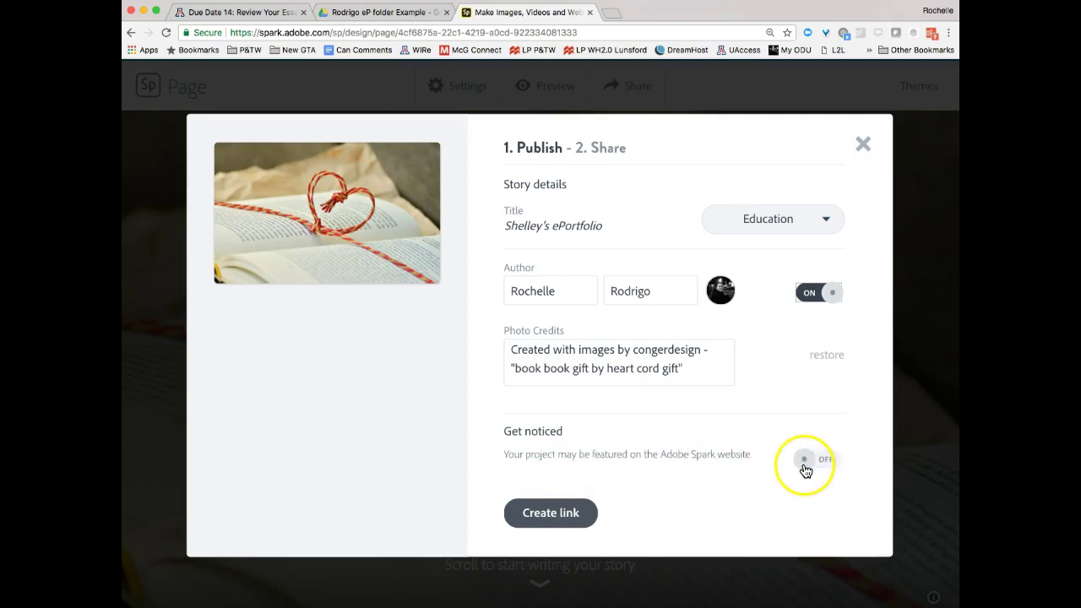
Create the shareable link and copy it.
{"action": "left_click", "coordinate": [559, 519]}
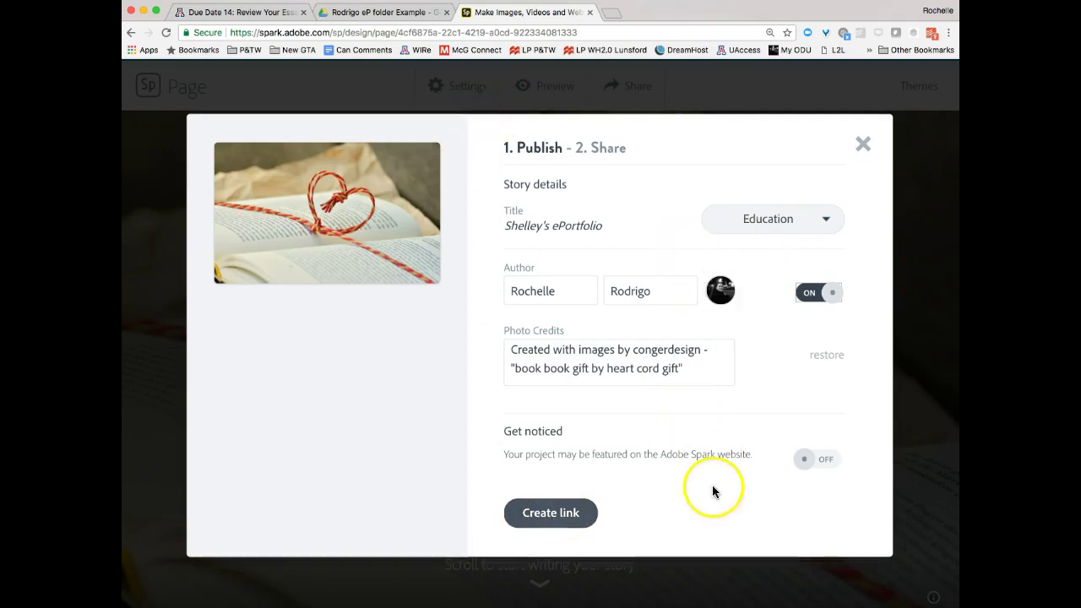
{"action": "left_click", "coordinate": [547, 515]}
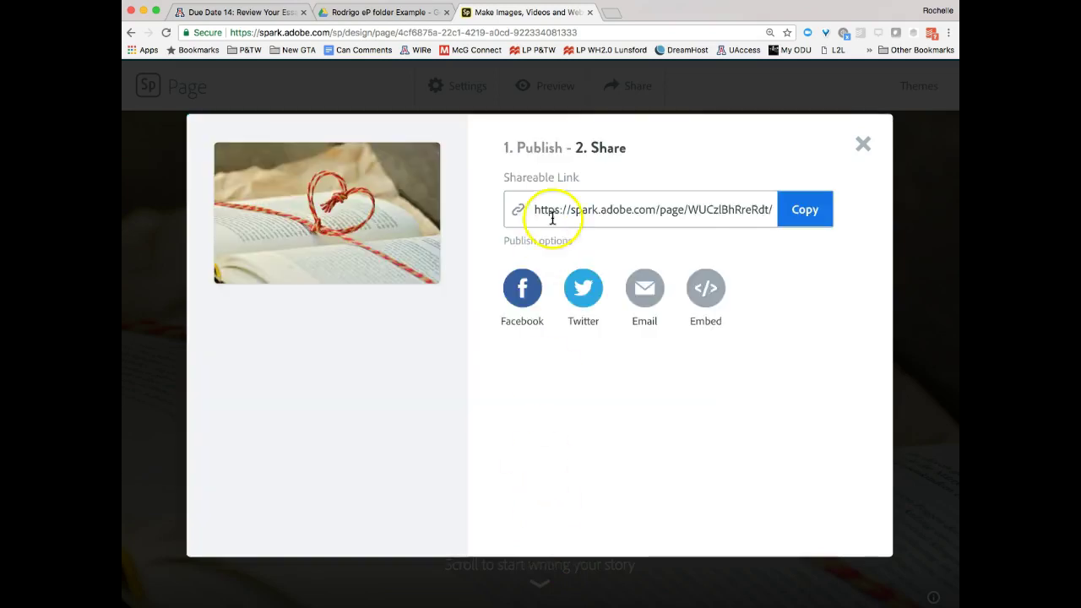
{"action": "left_click", "coordinate": [805, 210]}
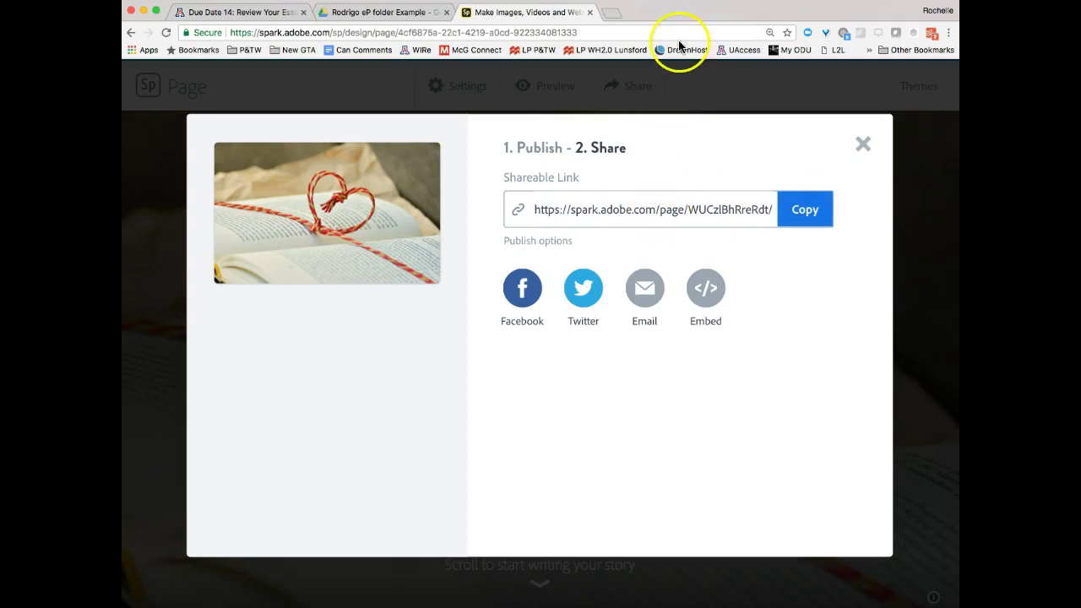
Open the copied link in a new tab and scroll through the published page.
{"action": "left_click", "coordinate": [617, 13]}
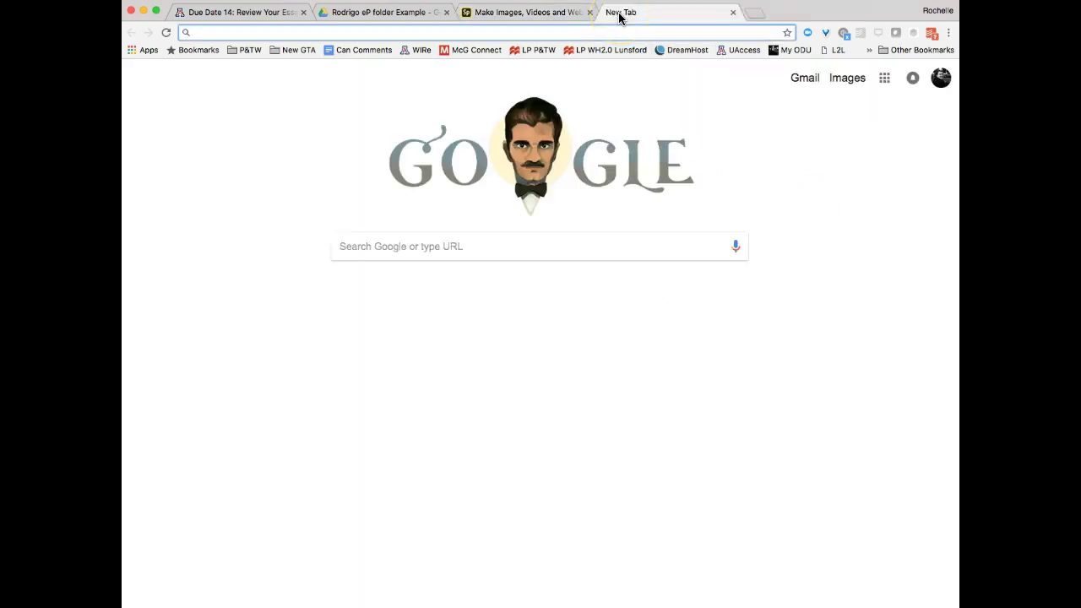
{"action": "key", "text": "super+v"}
{"action": "key", "text": "Return"}
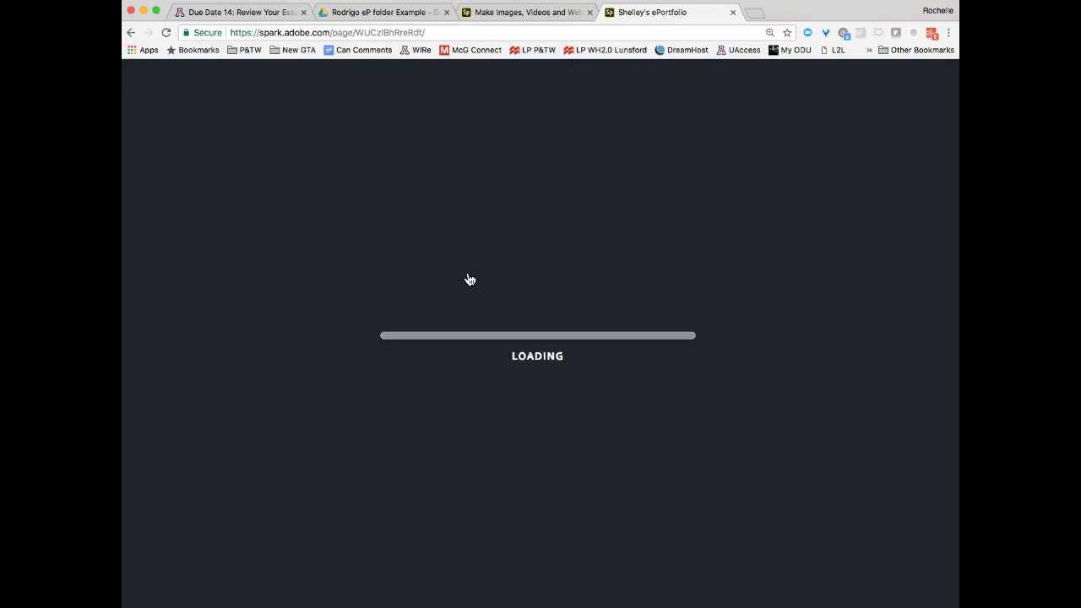
{"action": "scroll", "coordinate": [470, 279], "scroll_direction": "down", "scroll_amount": 10}
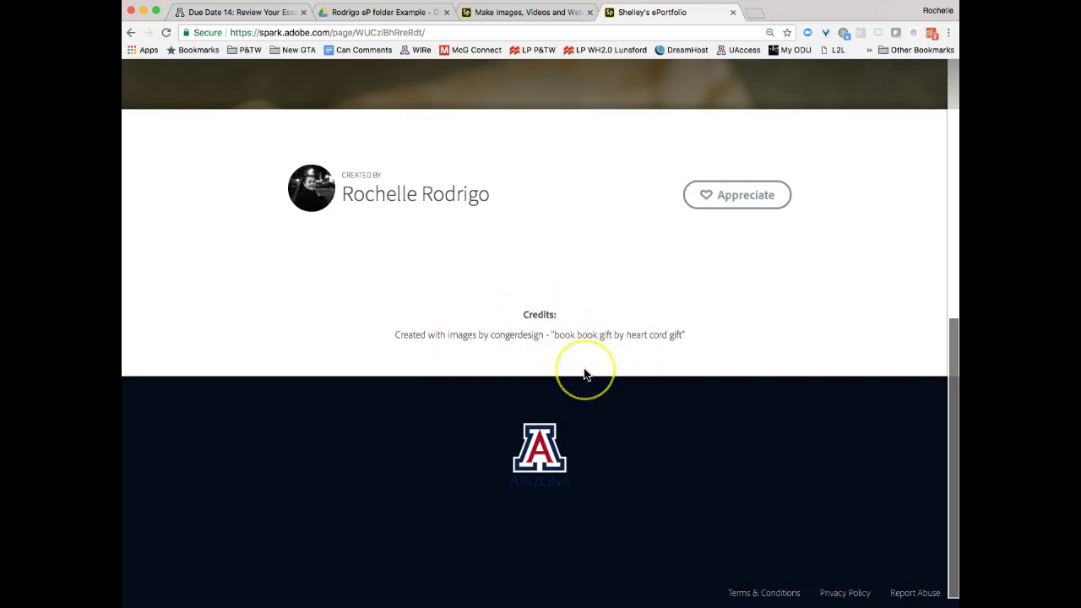
{"action": "scroll", "coordinate": [584, 371], "scroll_direction": "up", "scroll_amount": 5}
{"action": "scroll", "coordinate": [583, 372], "scroll_direction": "up", "scroll_amount": 2}
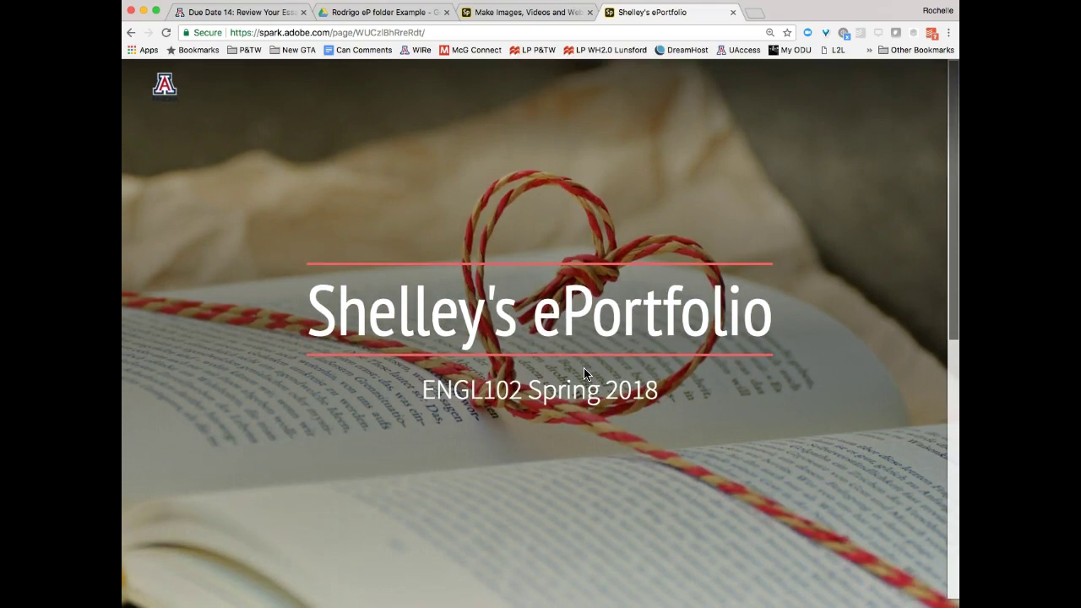
{"action": "left_click", "coordinate": [574, 92]}
{"action": "left_click", "coordinate": [343, 202]}
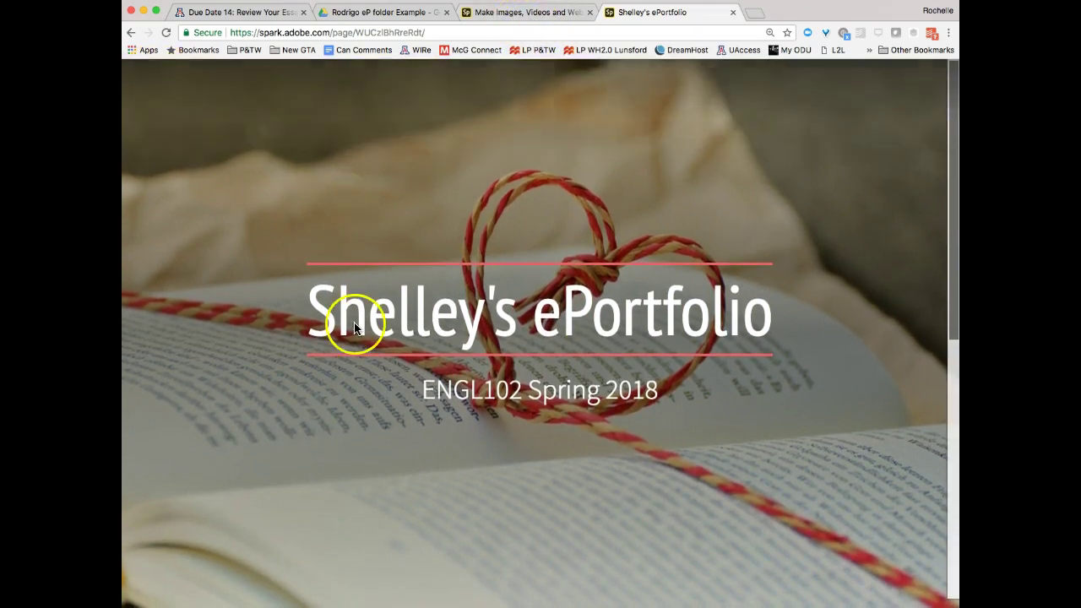
{"action": "scroll", "coordinate": [354, 328], "scroll_direction": "down", "scroll_amount": 15}
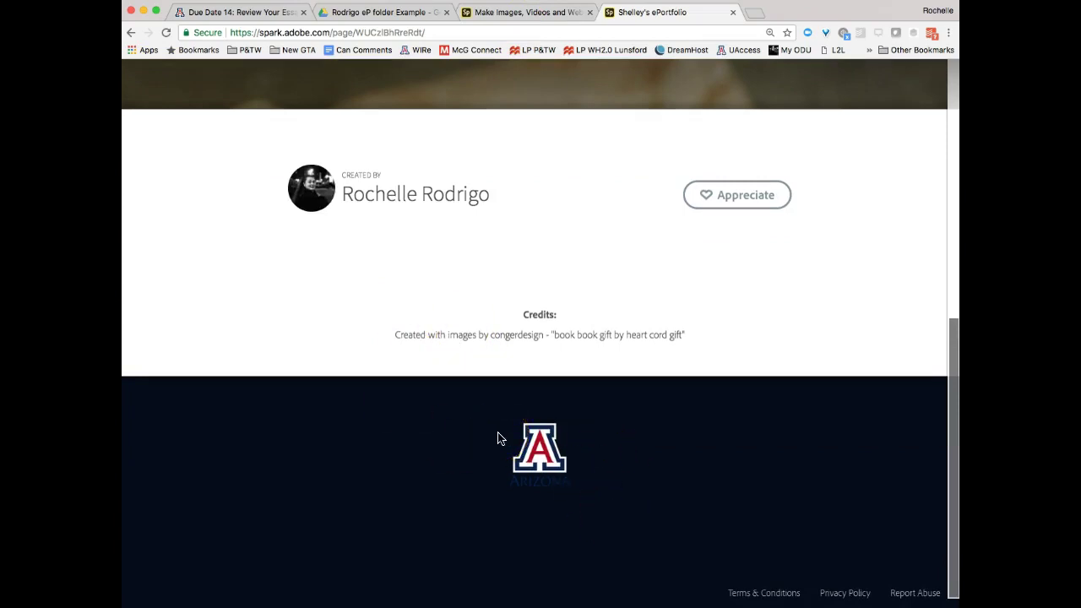
{"action": "scroll", "coordinate": [498, 437], "scroll_direction": "up", "scroll_amount": 15}
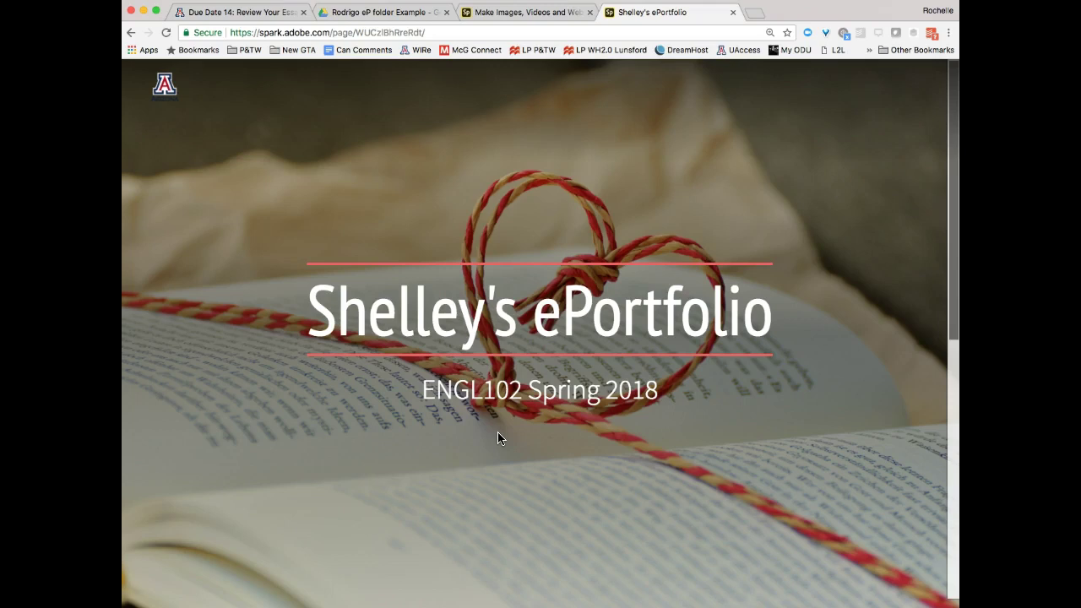
Back in the editor, add a text block reading 'make changes'.
{"action": "left_click", "coordinate": [521, 14]}
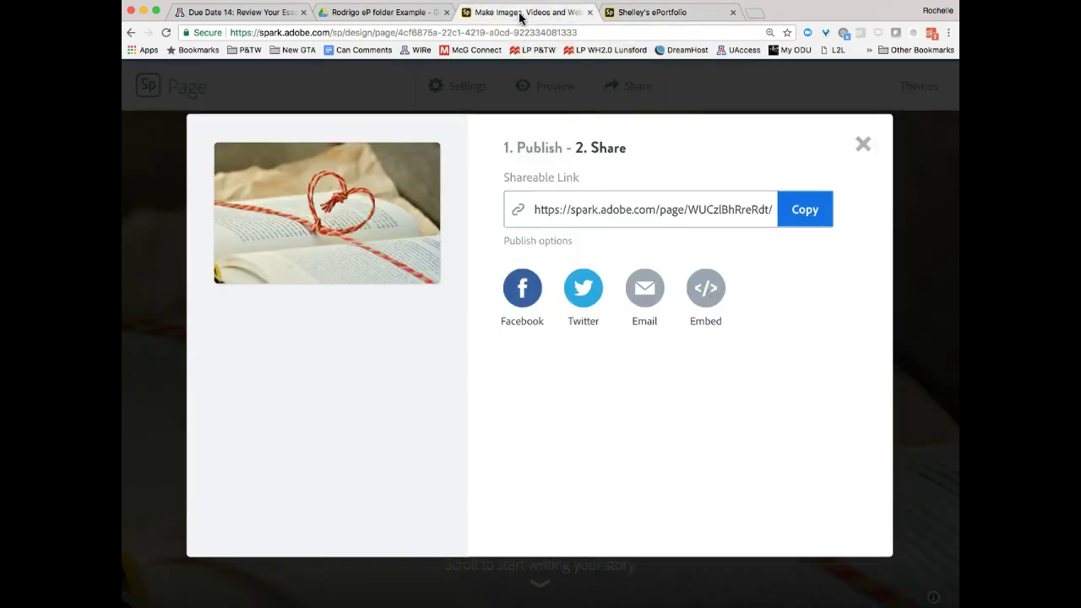
{"action": "left_click", "coordinate": [863, 144]}
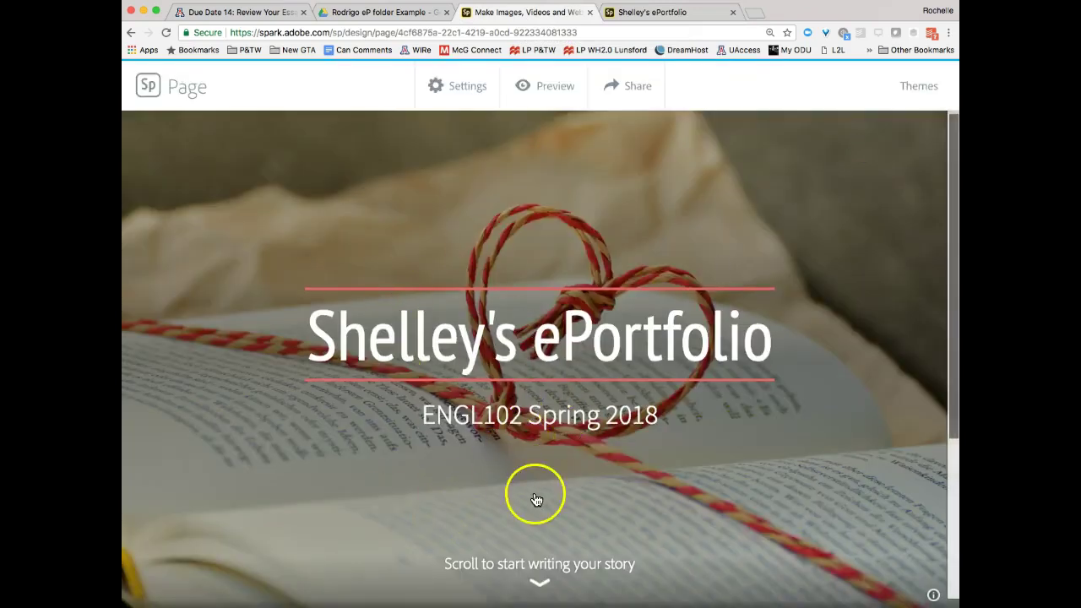
{"action": "scroll", "coordinate": [535, 502], "scroll_direction": "down", "scroll_amount": 3}
{"action": "left_click", "coordinate": [438, 349]}
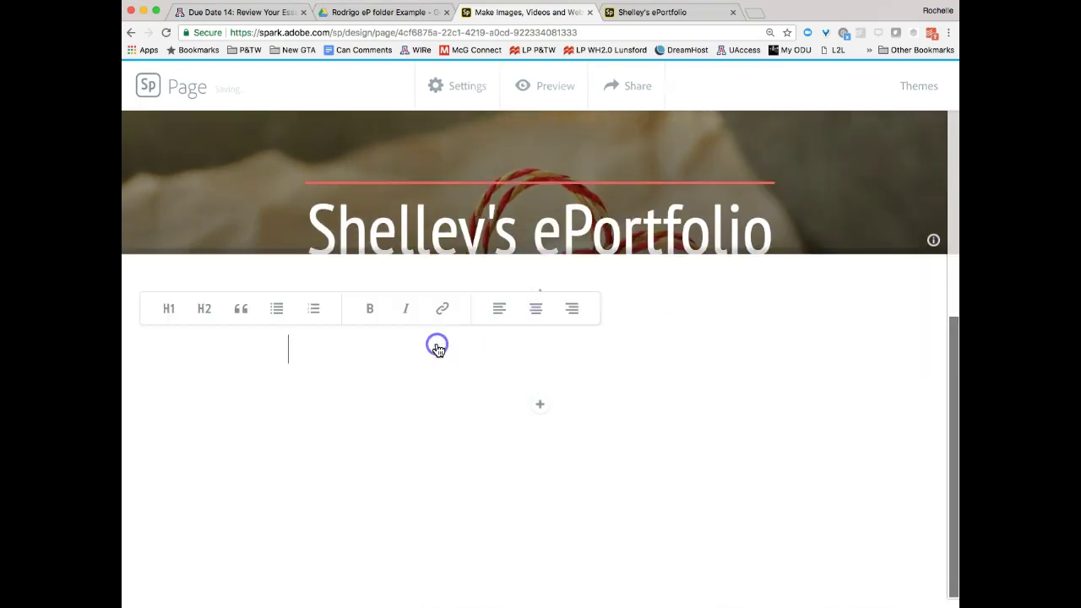
{"action": "type", "text": "make changes"}
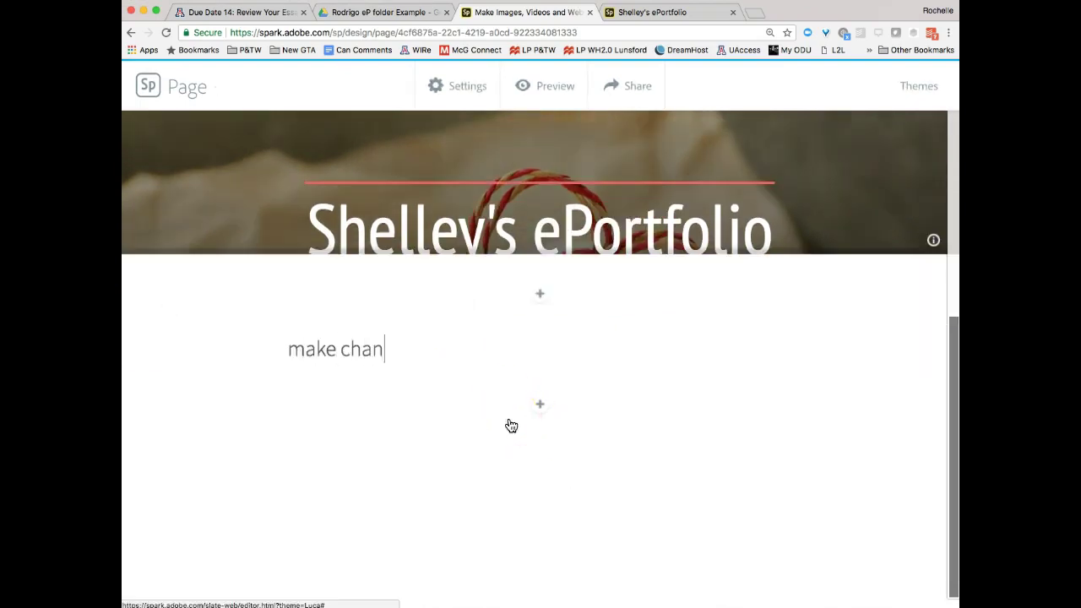
Add another text block reading 'adding something more' below it.
{"action": "left_click", "coordinate": [540, 404]}
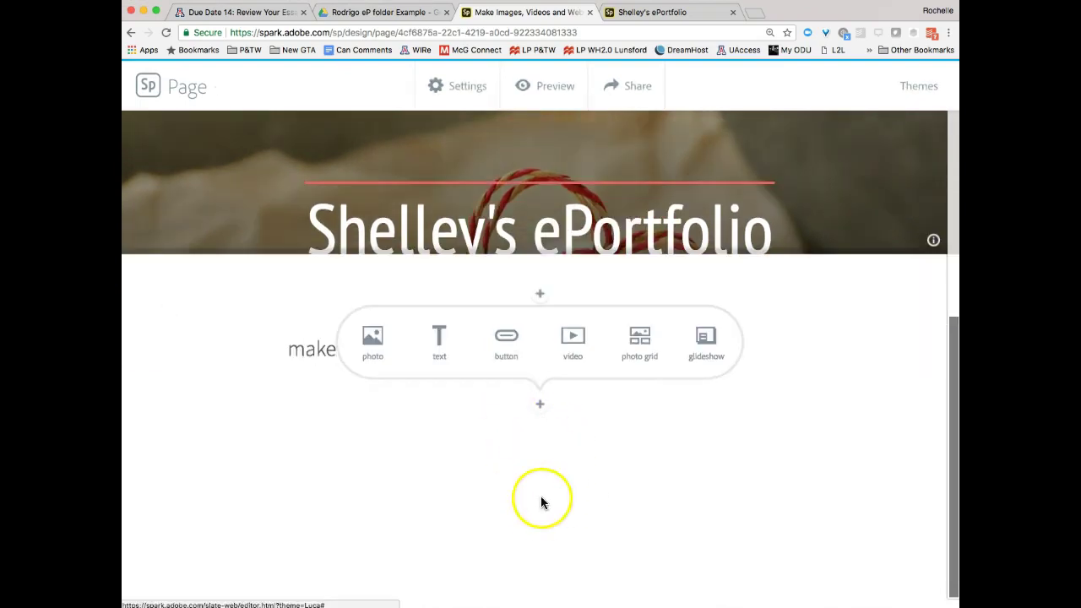
{"action": "left_click", "coordinate": [454, 352]}
{"action": "type", "text": "ad"}
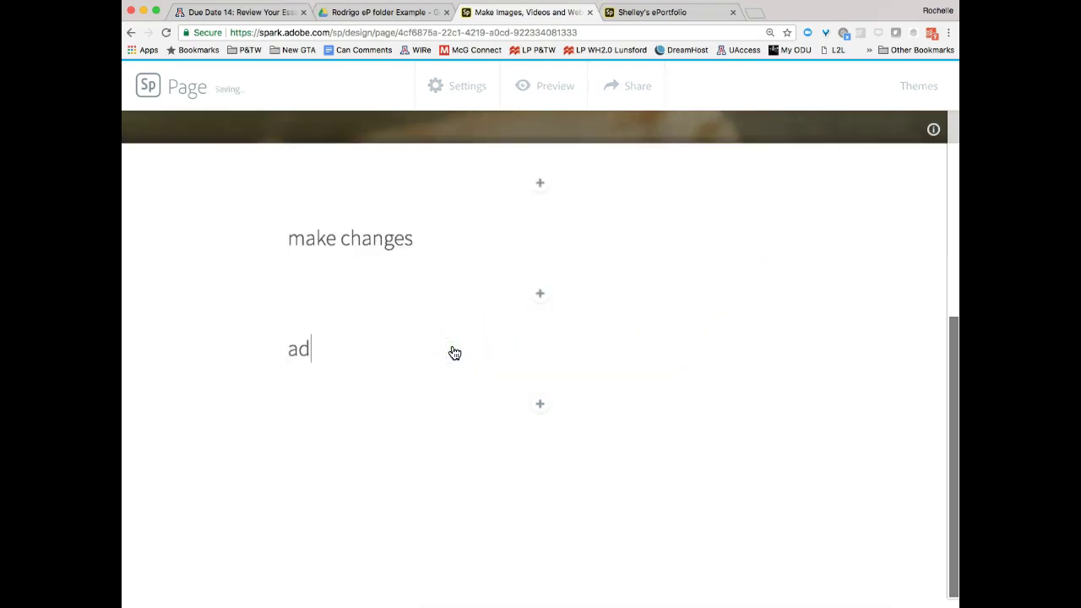
{"action": "type", "text": "ding something more"}
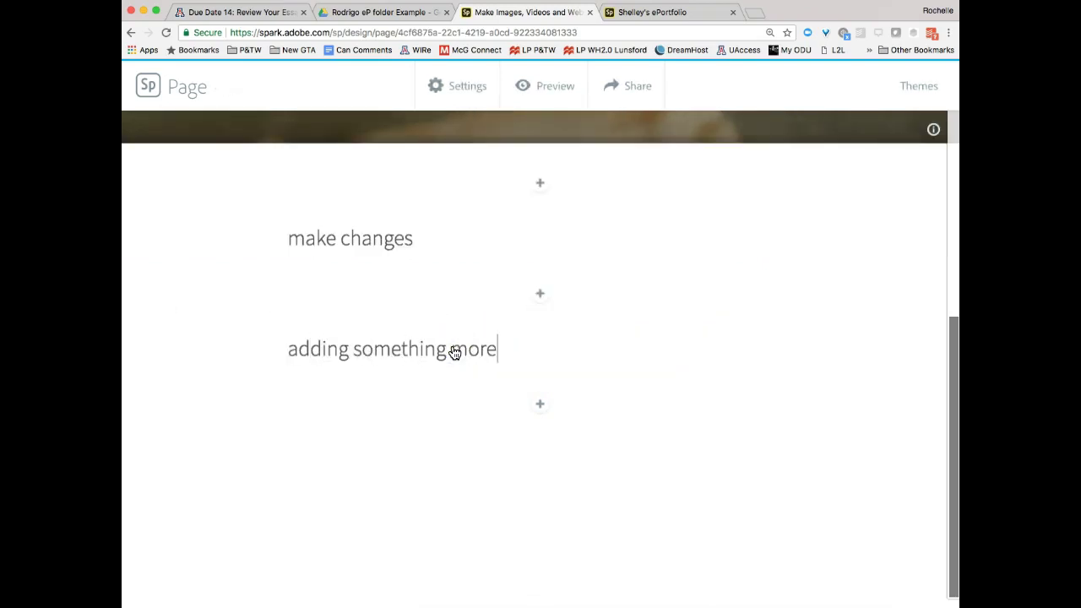
{"action": "left_click", "coordinate": [511, 436]}
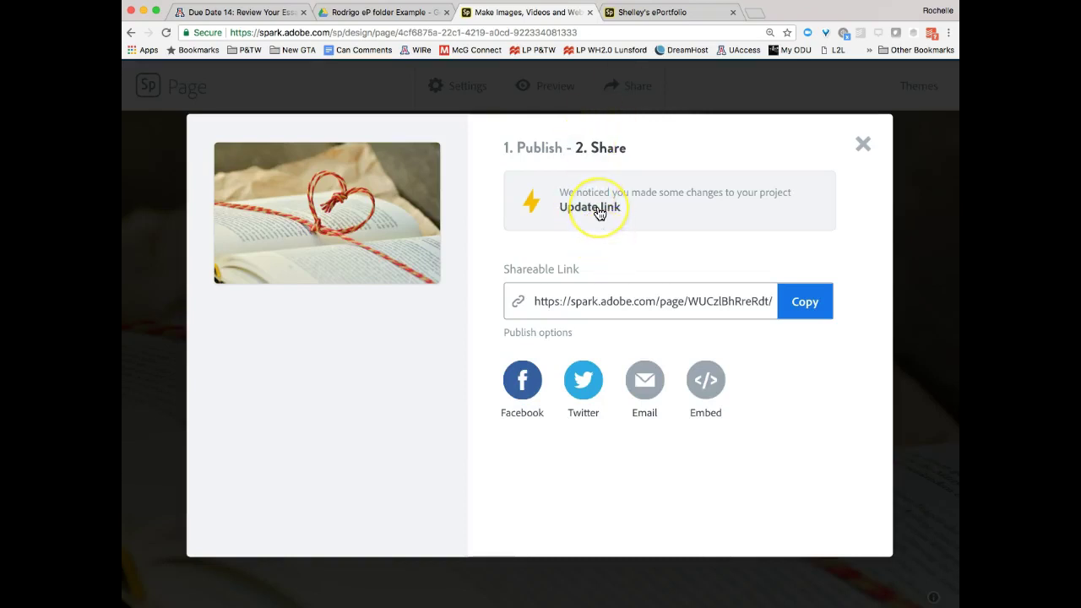
Reload the published tab, then click Update link in the editor's Share dialog.
{"action": "left_click", "coordinate": [644, 13]}
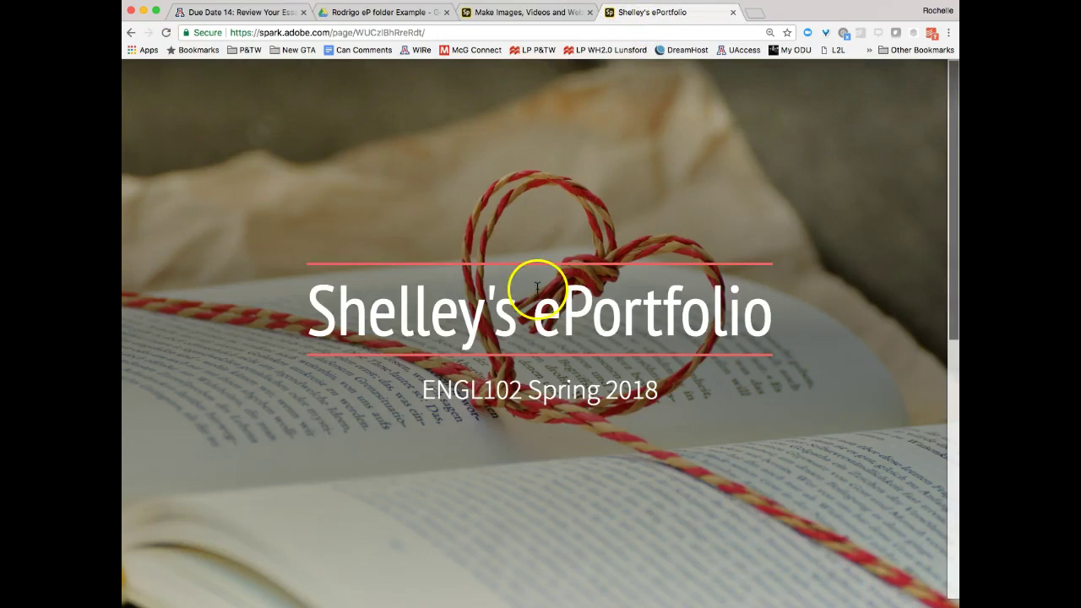
{"action": "left_click", "coordinate": [164, 35]}
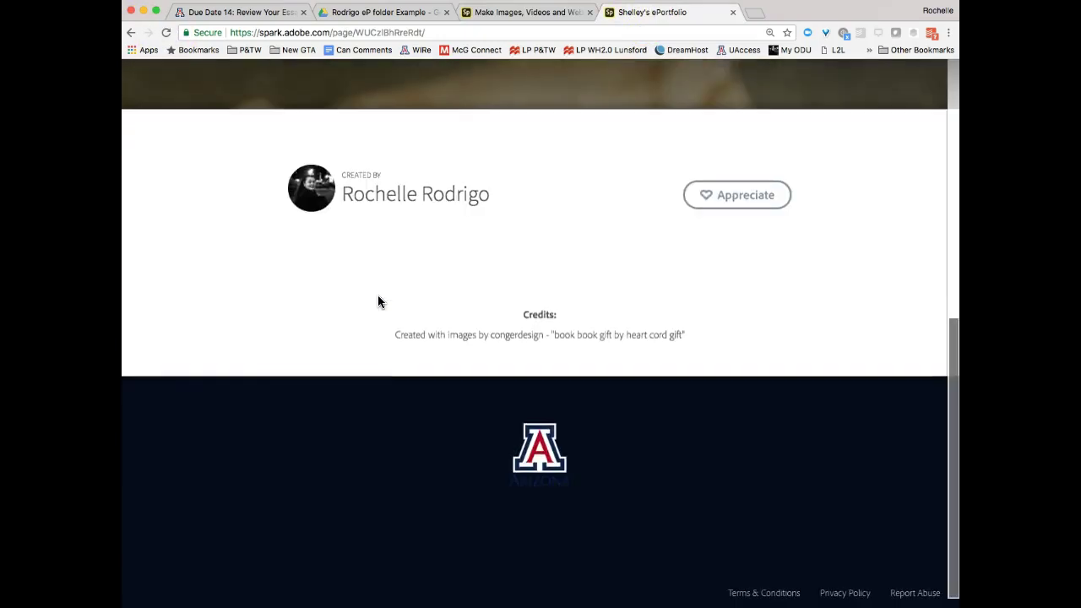
{"action": "scroll", "coordinate": [379, 302], "scroll_direction": "up", "scroll_amount": 10}
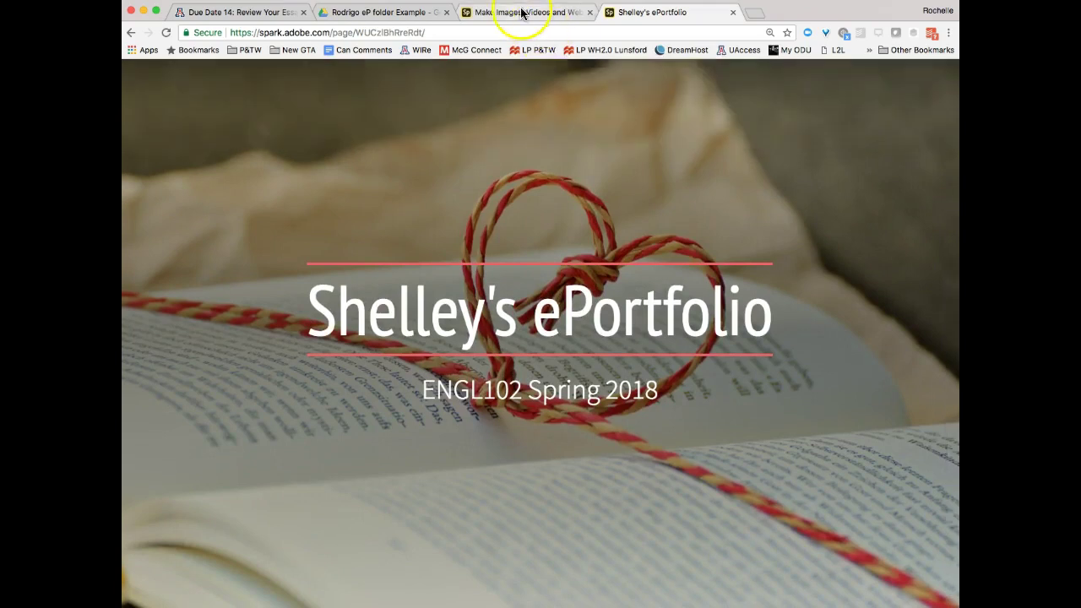
{"action": "left_click", "coordinate": [522, 12]}
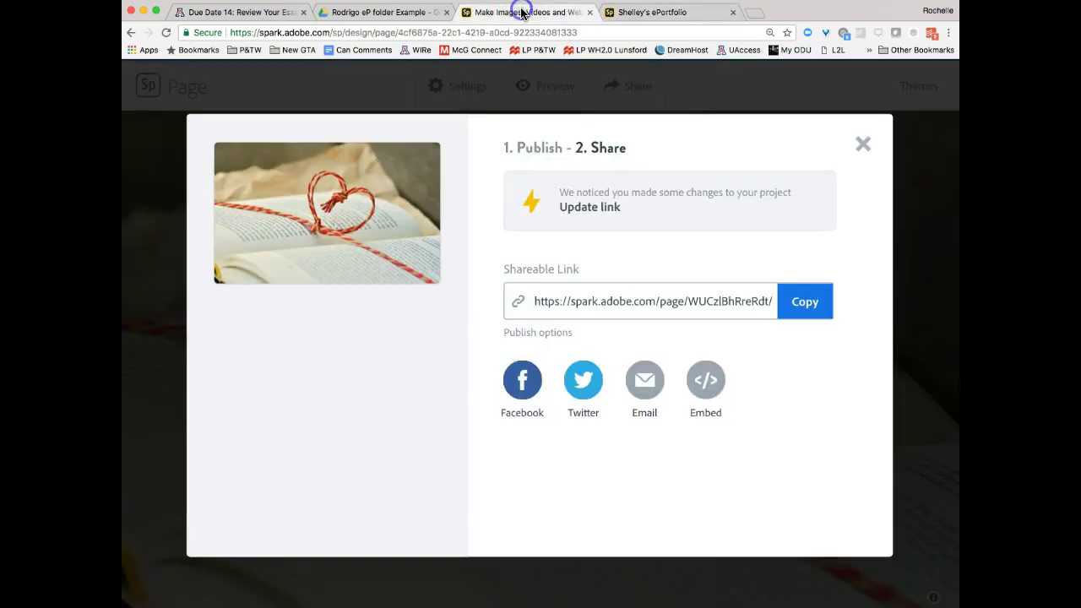
{"action": "left_click", "coordinate": [583, 207]}
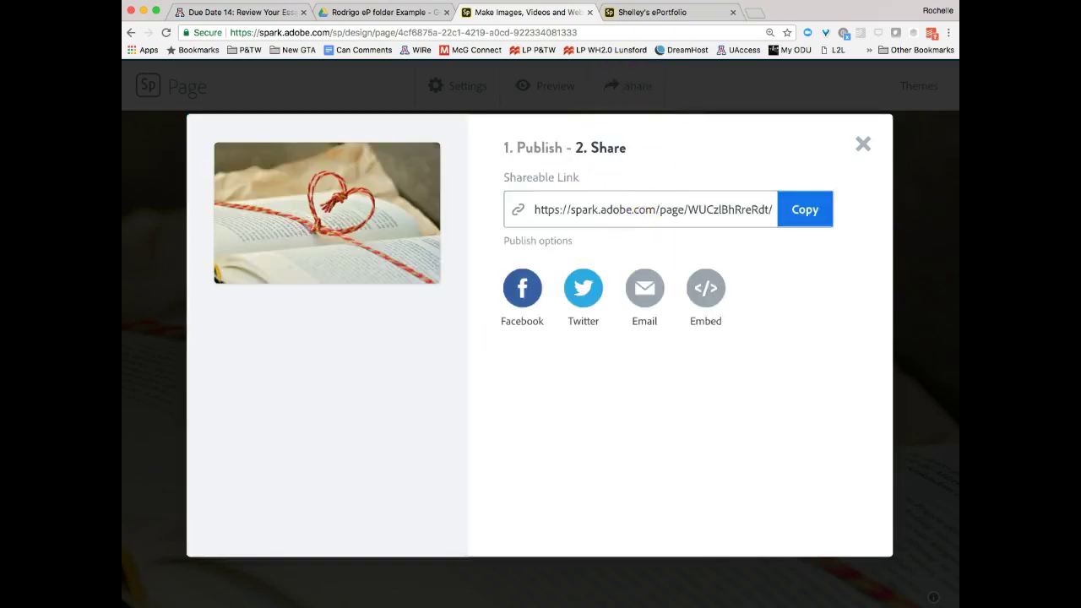
Copy the updated link and reload the published page to check the new text.
{"action": "left_click", "coordinate": [809, 211]}
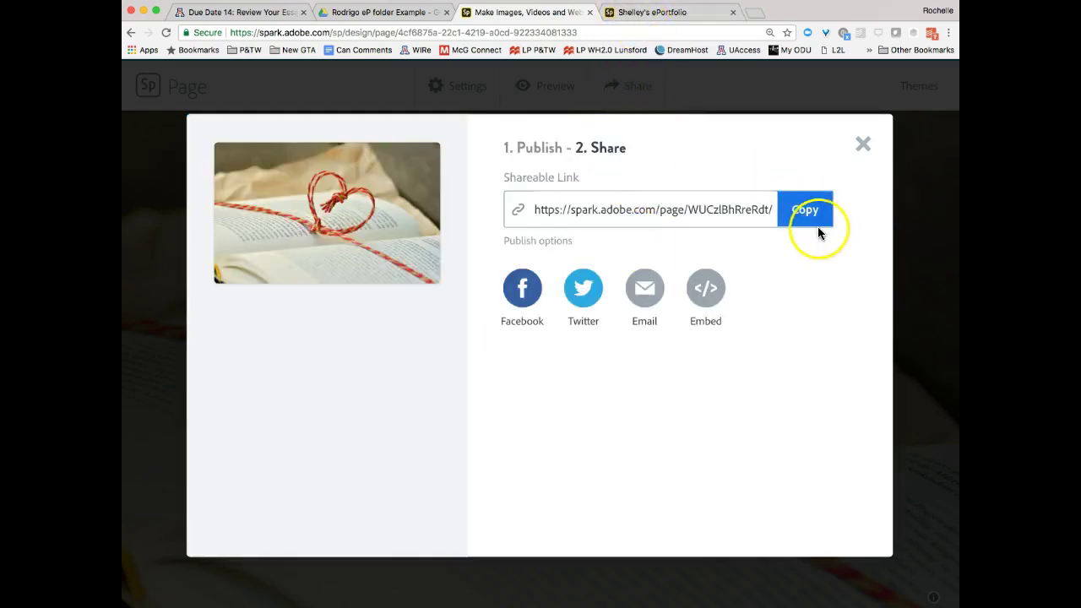
{"action": "left_click", "coordinate": [647, 14]}
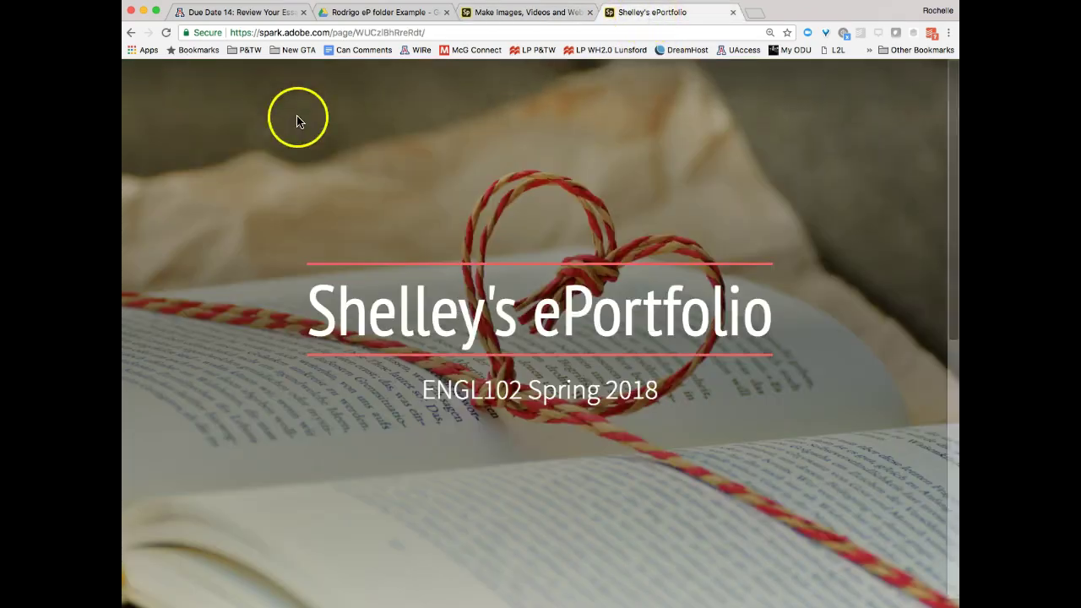
{"action": "left_click", "coordinate": [166, 32]}
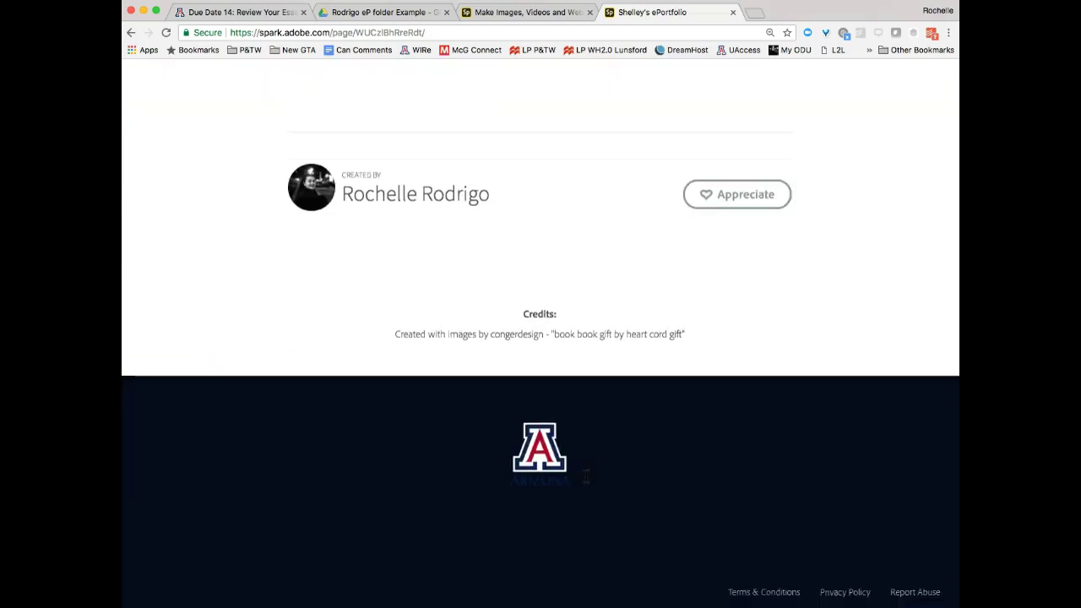
{"action": "scroll", "coordinate": [446, 367], "scroll_direction": "up", "scroll_amount": 5}
{"action": "scroll", "coordinate": [446, 360], "scroll_direction": "up", "scroll_amount": 1}
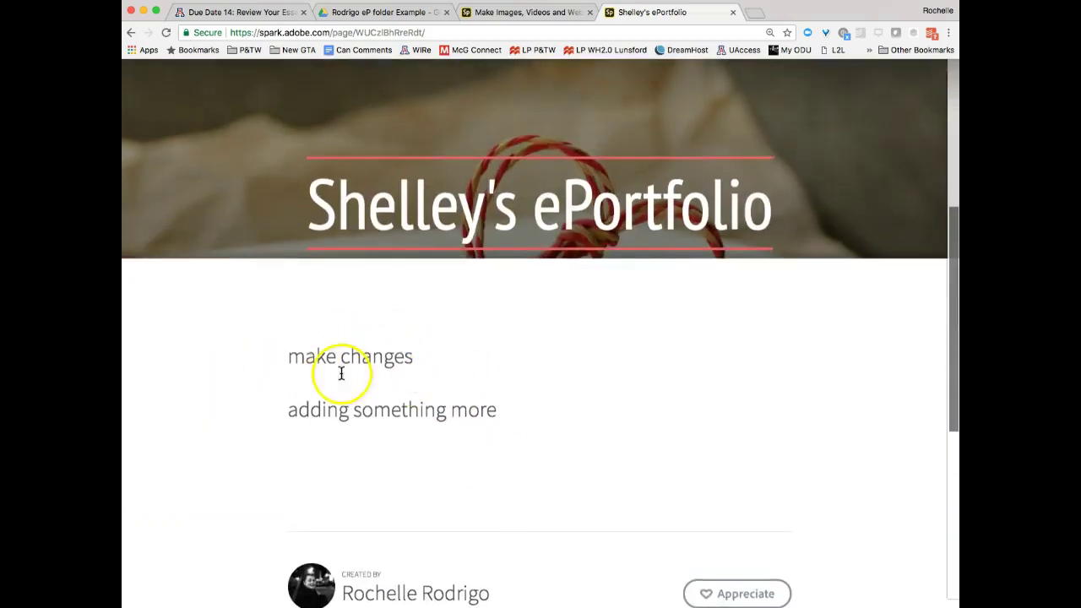
{"action": "scroll", "coordinate": [537, 442], "scroll_direction": "up", "scroll_amount": 5}
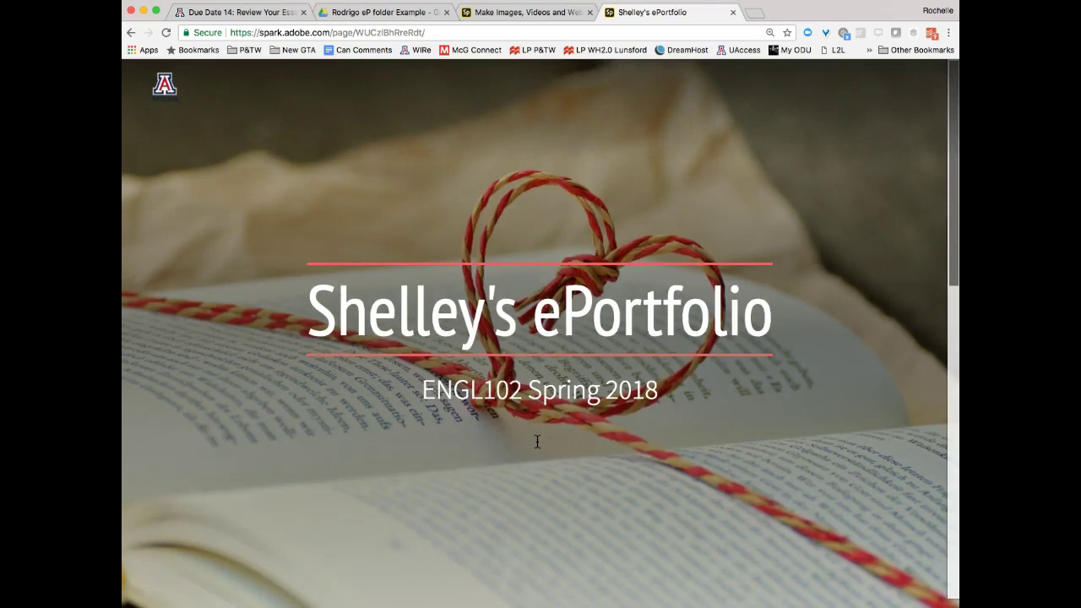
Add a 'final change' text block under 'adding something more' and reopen Share, which flags unpublished changes.
{"action": "left_click", "coordinate": [517, 14]}
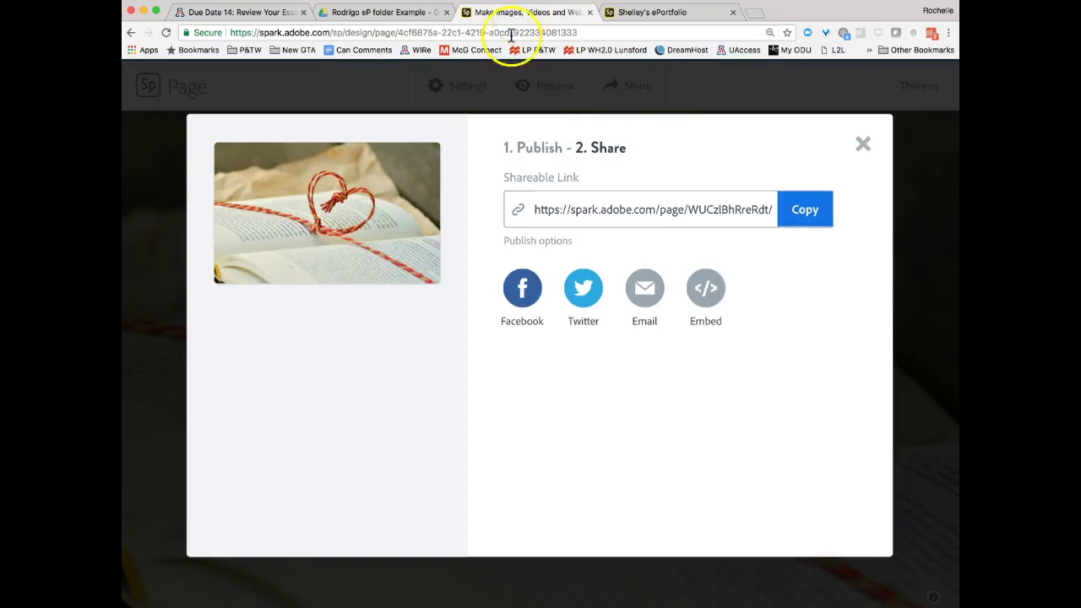
{"action": "left_click", "coordinate": [863, 144]}
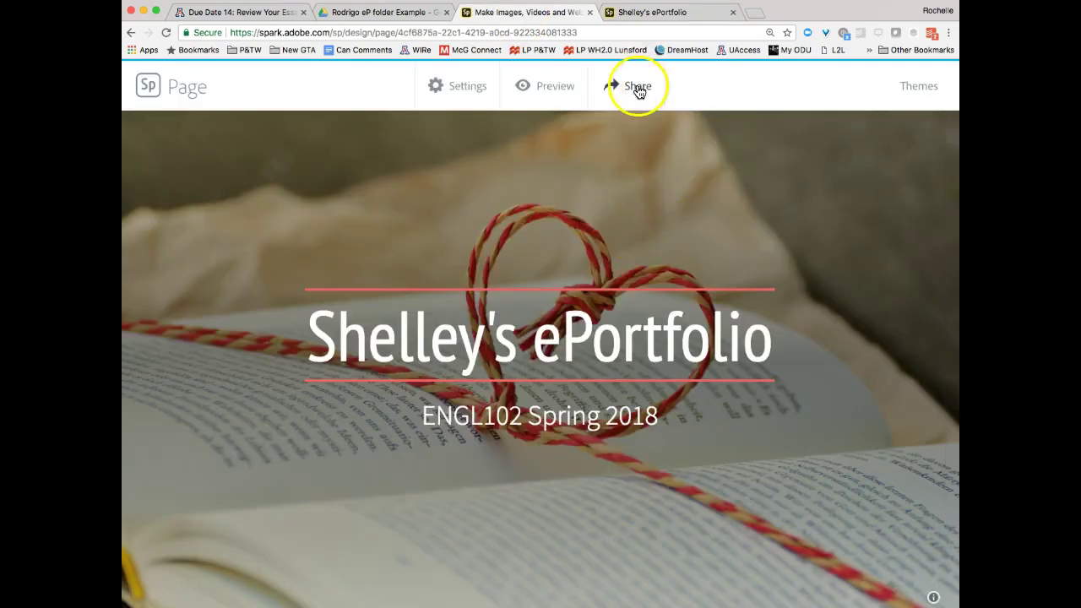
{"action": "scroll", "coordinate": [572, 380], "scroll_direction": "down", "scroll_amount": 10}
{"action": "left_click", "coordinate": [540, 403]}
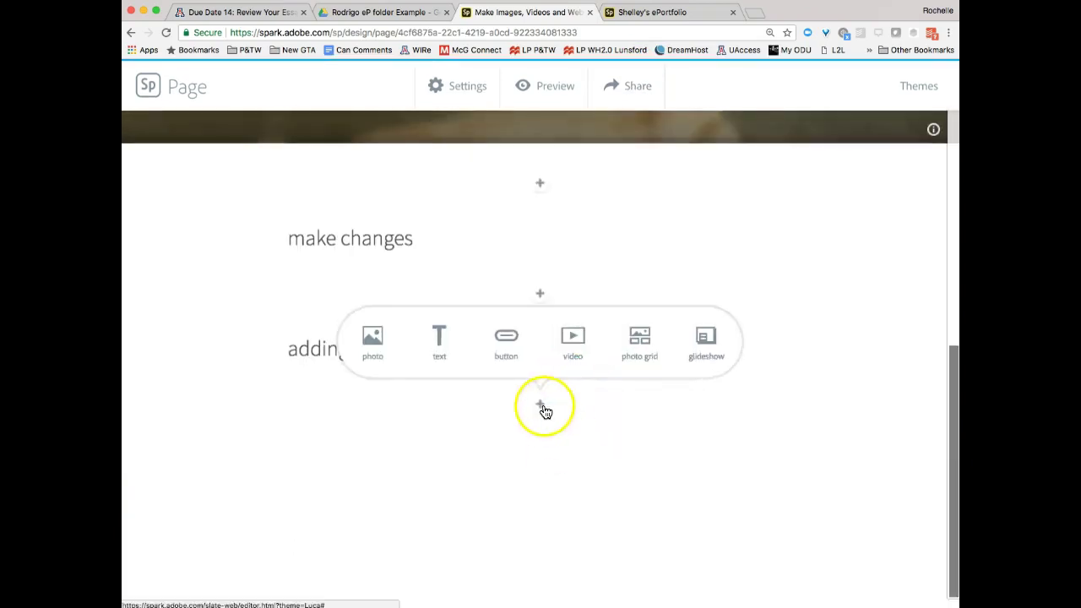
{"action": "left_click", "coordinate": [442, 342]}
{"action": "type", "text": "f"}
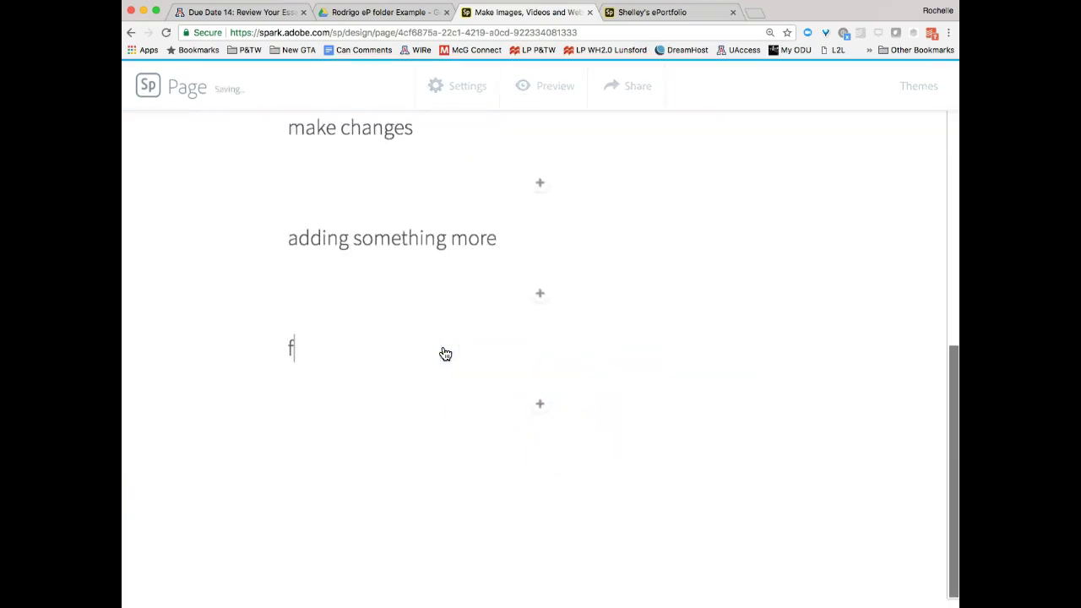
{"action": "type", "text": "inal change"}
{"action": "scroll", "coordinate": [724, 496], "scroll_direction": "up", "scroll_amount": 10}
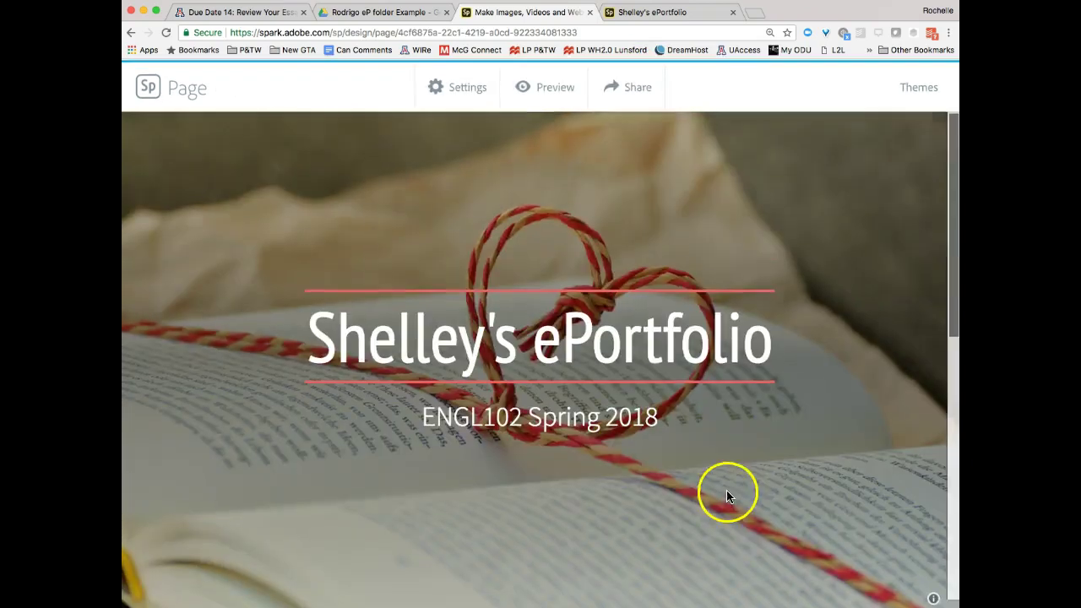
{"action": "left_click", "coordinate": [639, 93]}
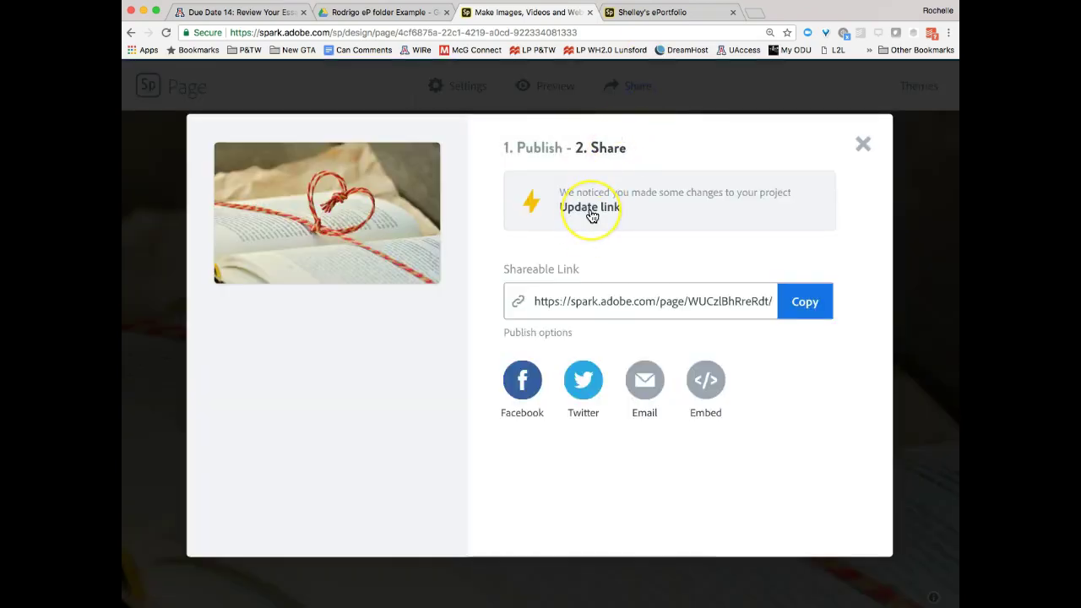